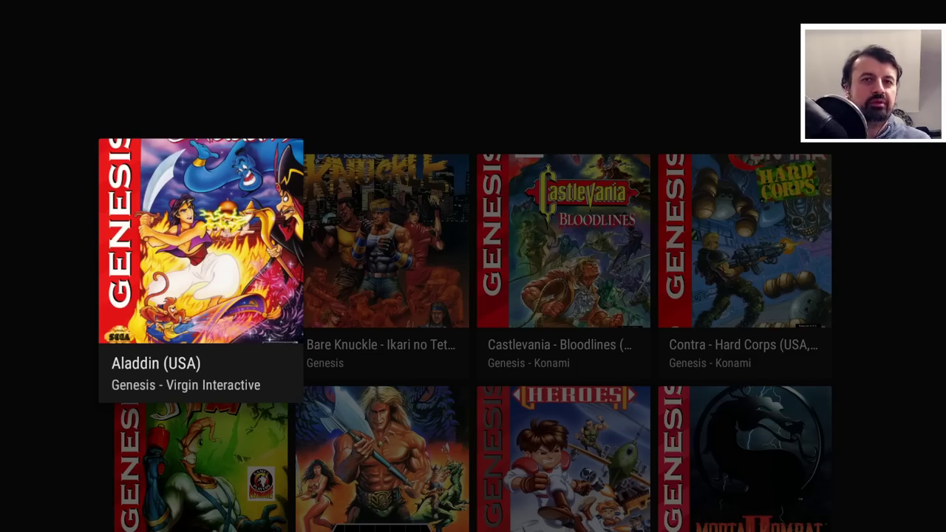
Step: Browse the Sega Genesis game library and return to the systems overview
key(Down)
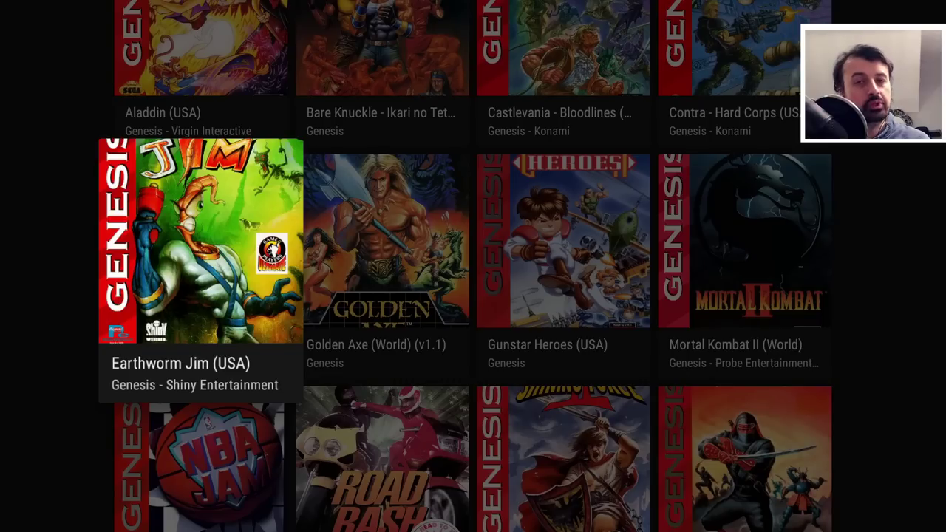
key(Right)
key(Right)
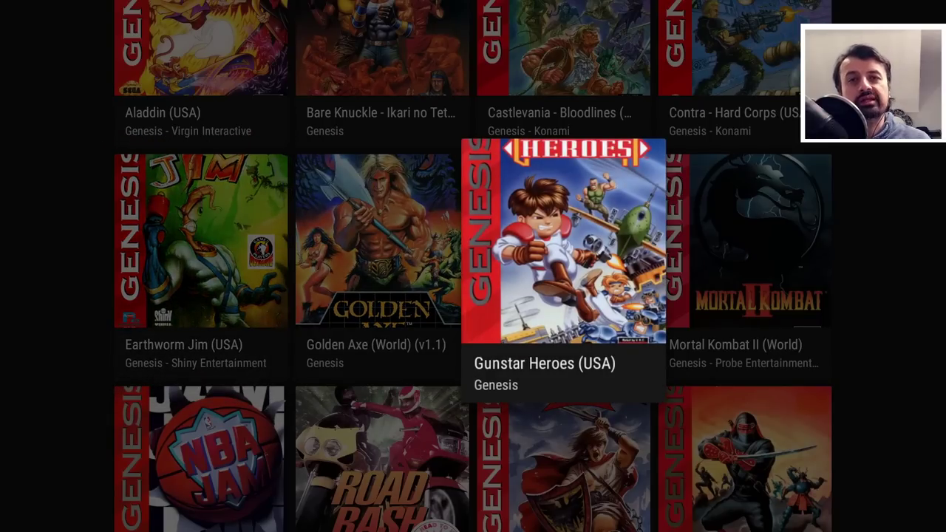
key(Down)
key(Escape)
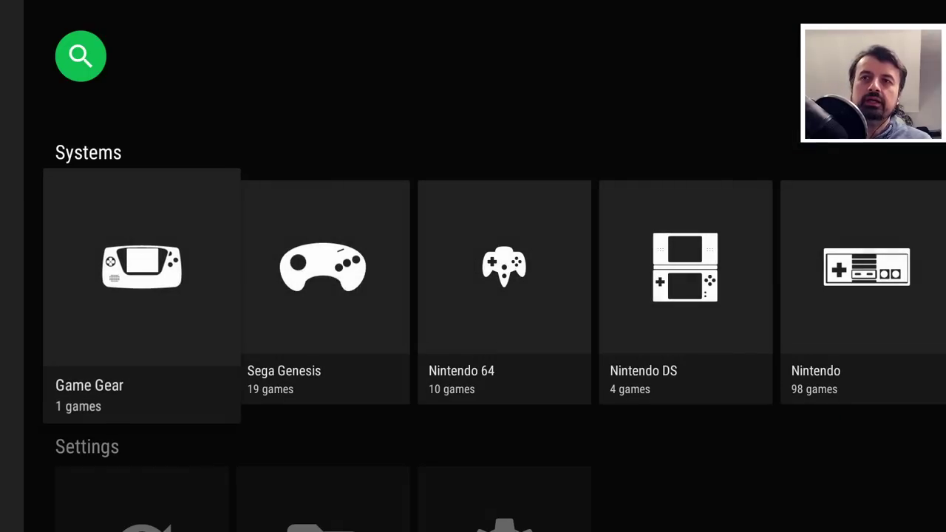
Step: Open the Nintendo 64 system, look through its games and return to the systems overview
key(Right)
key(Right)
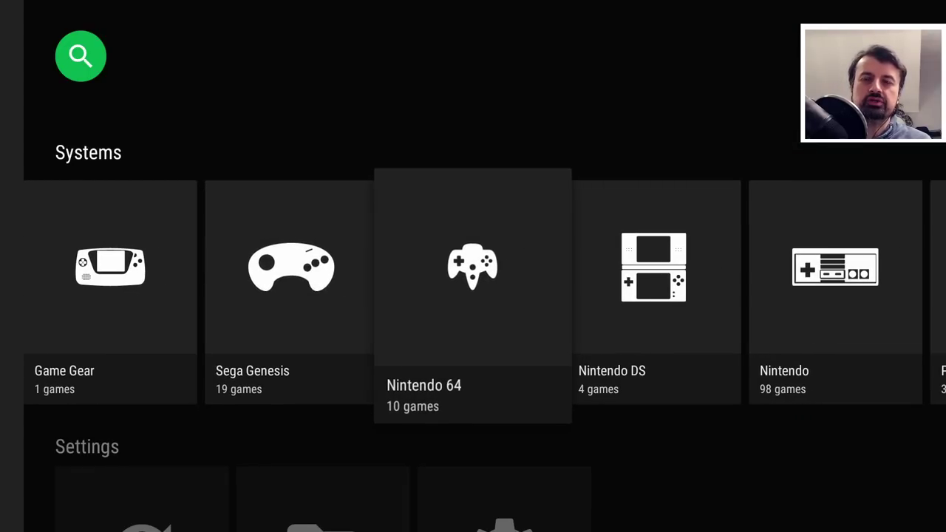
key(Return)
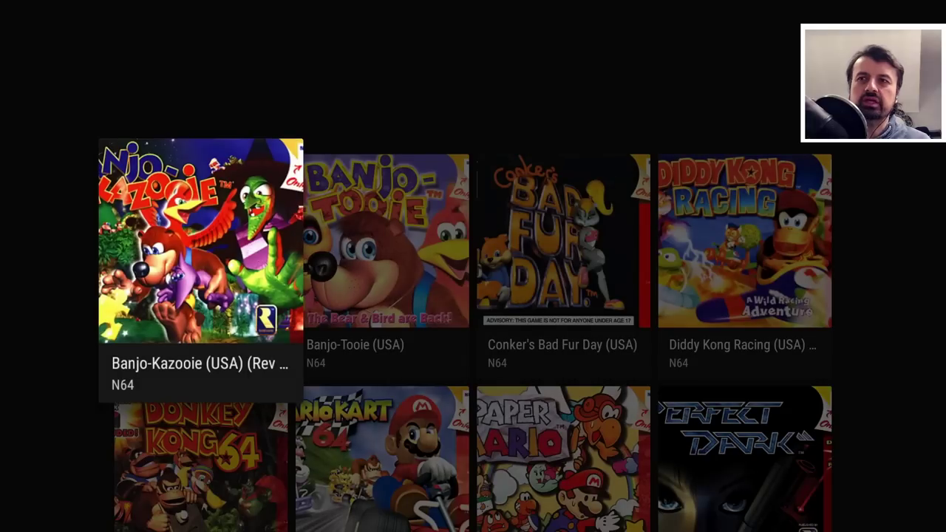
key(Down)
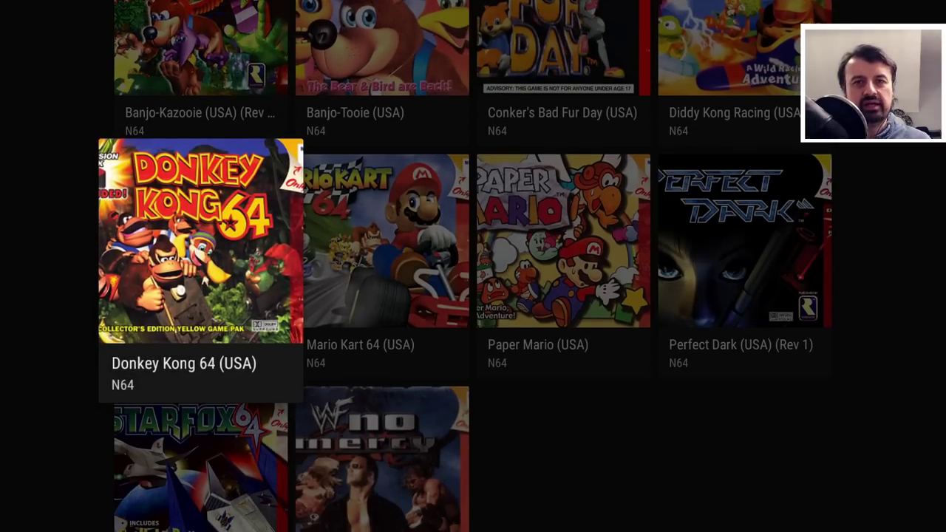
key(Right)
key(Escape)
Step: Open the PSP system to view its games and return to the systems overview
key(Right)
key(Right)
key(Right)
key(Right)
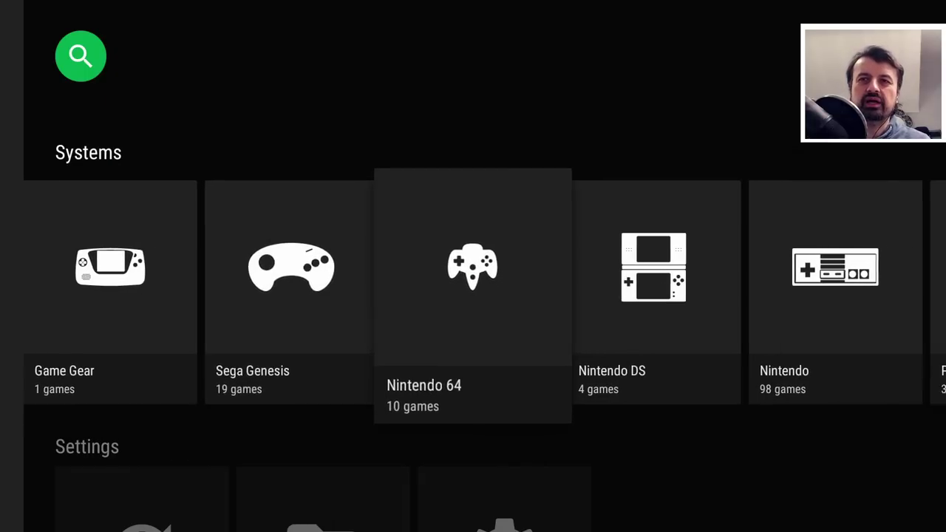
key(Right)
key(Return)
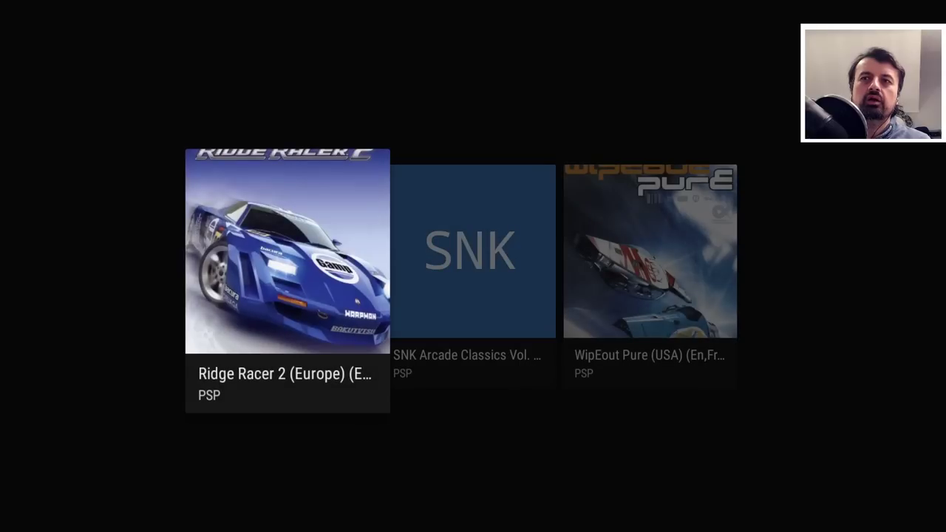
key(Escape)
Step: Look through the Super Nintendo game library and the Sonic titles in the Sega Genesis library
key(Right)
key(Right)
key(Right)
key(Right)
key(Right)
key(Right)
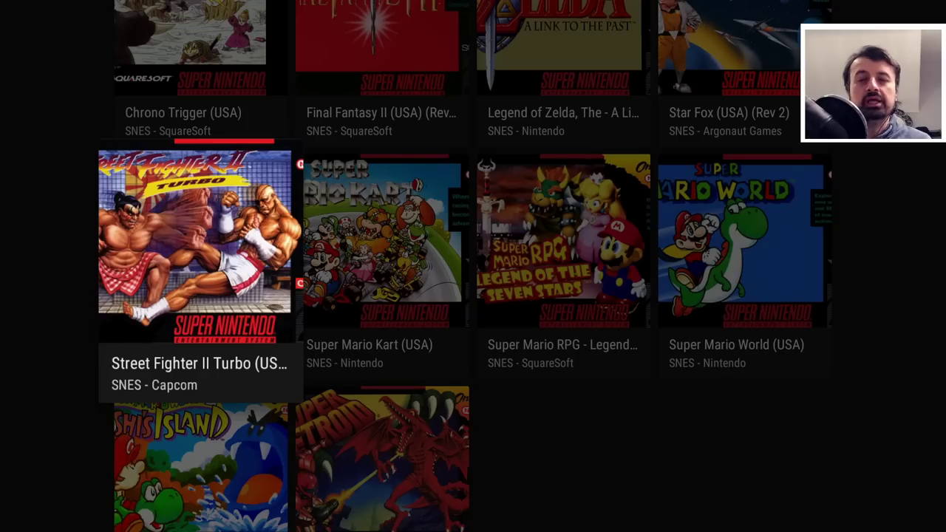
key(Up)
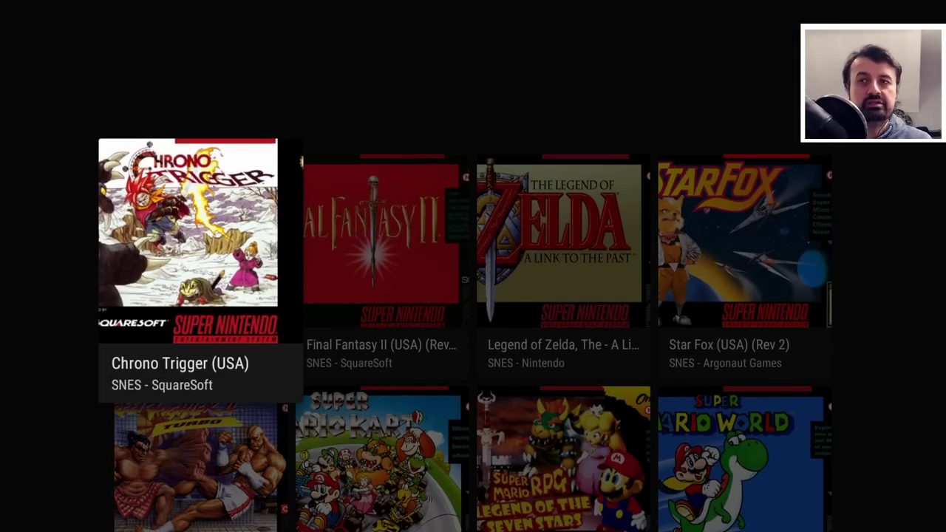
key(Right)
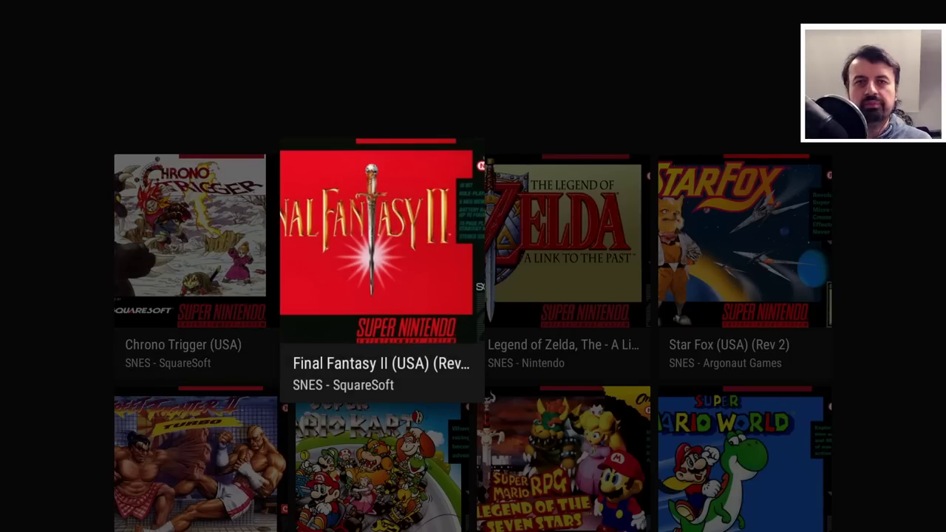
key(Right)
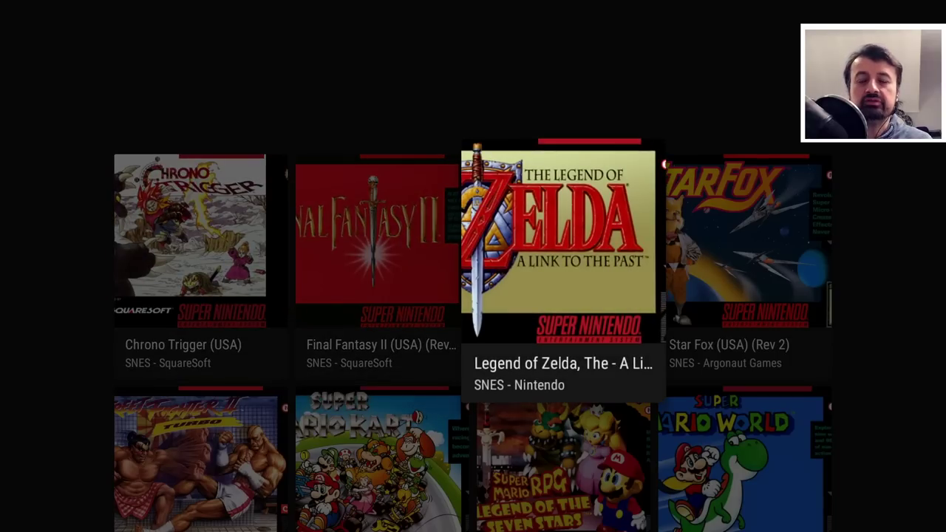
key(Down)
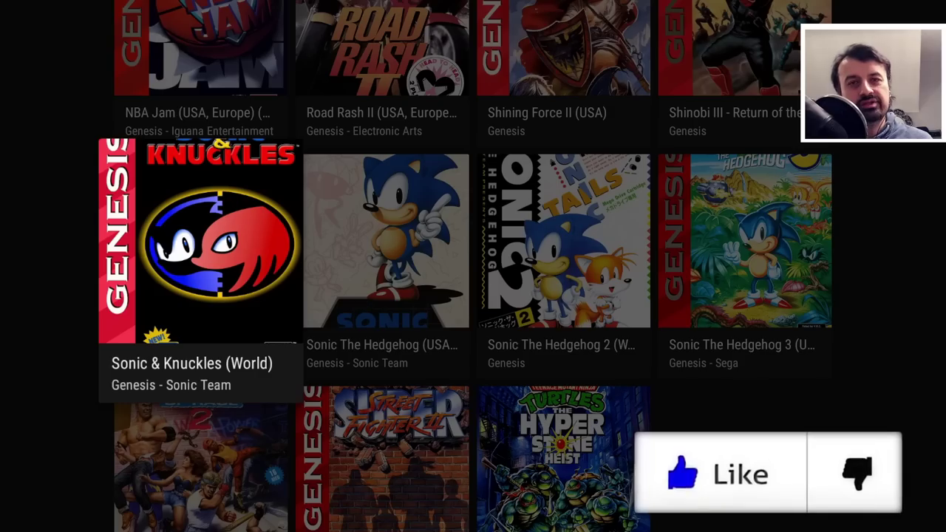
key(Down)
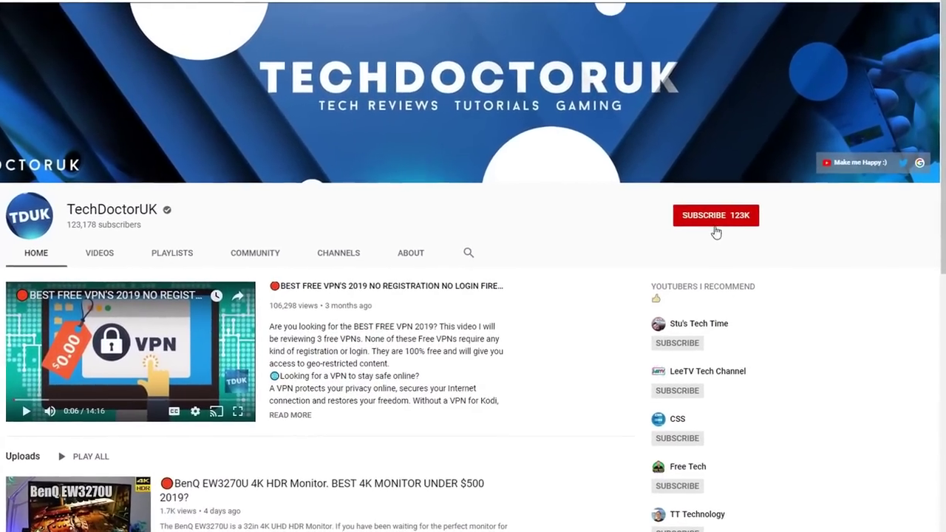
Step: Subscribe to the TechDoctorUK YouTube channel and open its notification setting
click(716, 231)
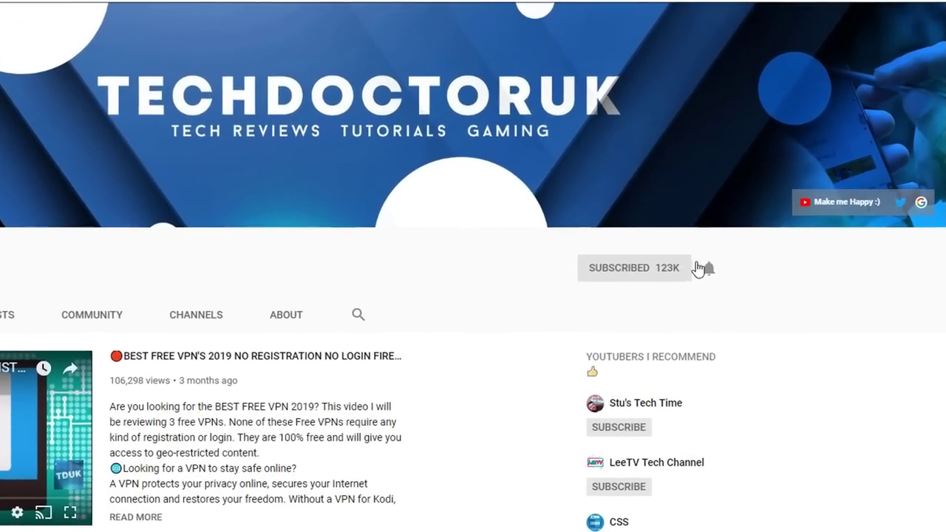
click(709, 270)
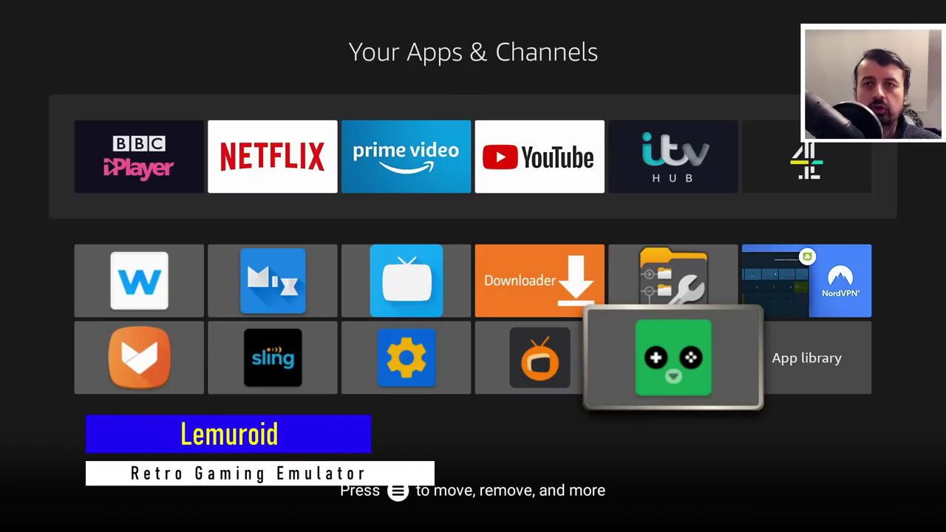
Step: Launch the Downloader app from the Fire TV apps and channels list
key(Left)
key(Up)
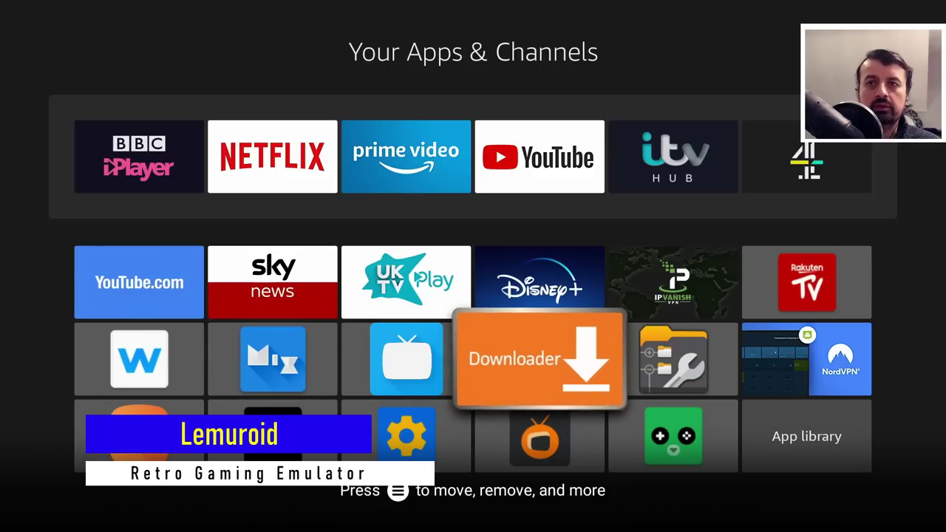
key(Return)
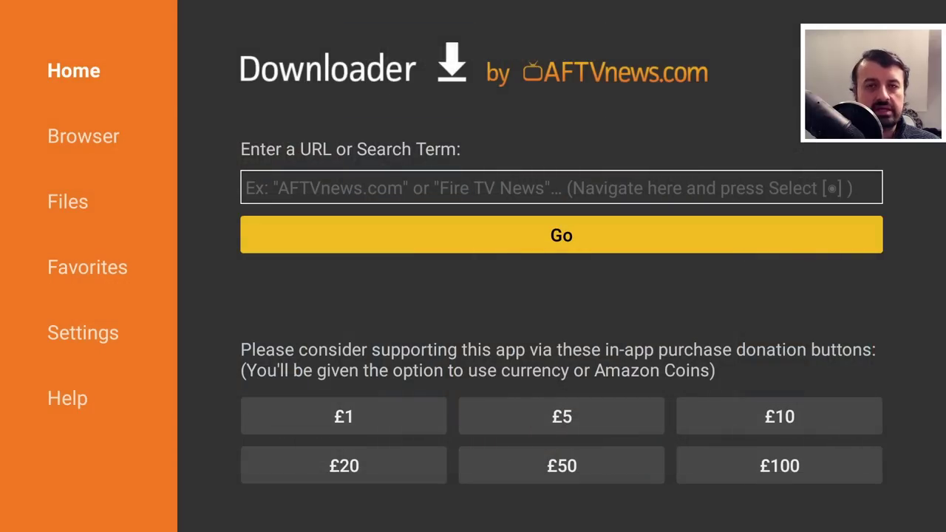
Step: Enter 53402 as the URL or search term and load the site it points to
key(Up)
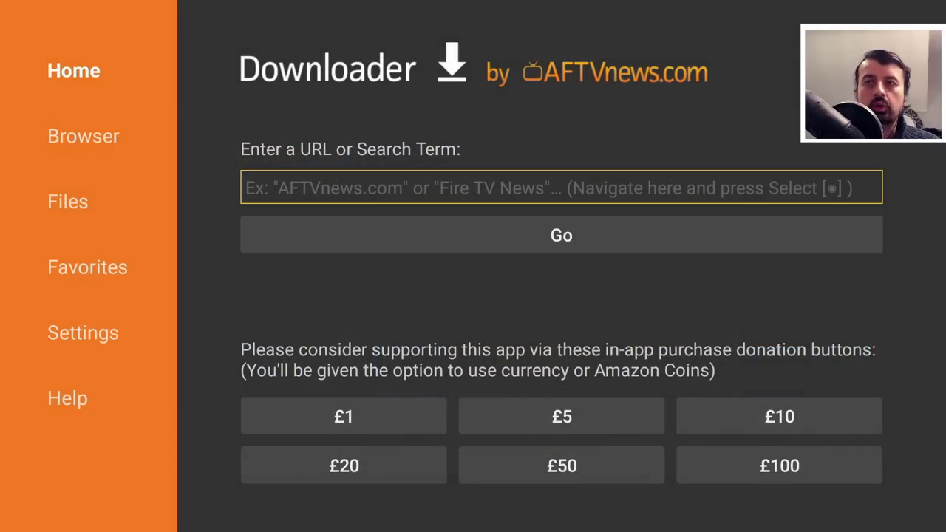
key(Return)
key(Up)
key(Right)
key(Right)
key(Right)
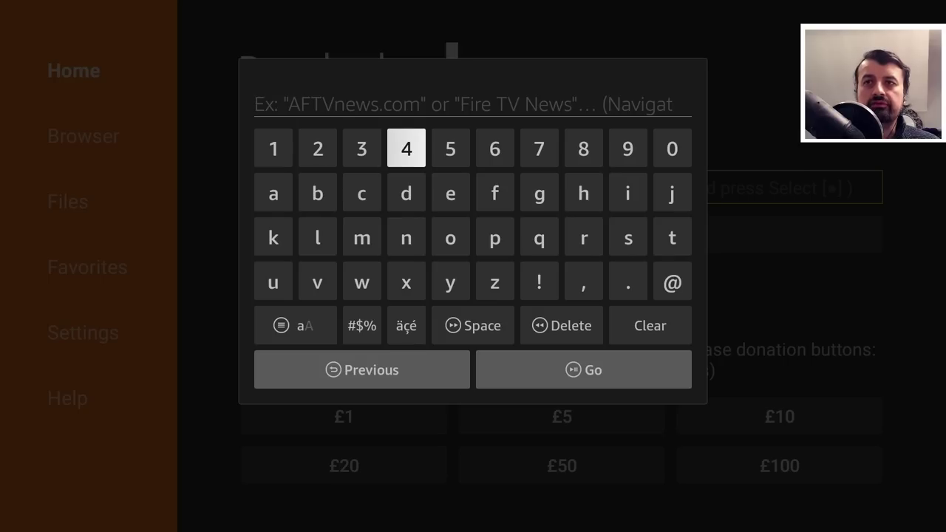
key(Right)
key(Right)
key(Left)
key(Return)
key(Left)
key(Left)
key(Return)
key(Right)
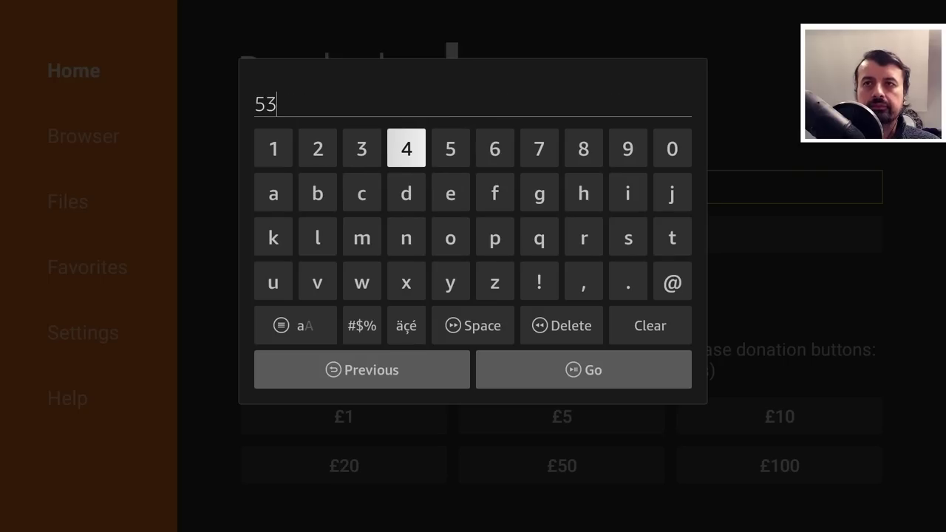
key(Return)
key(Right)
key(Right)
key(Right)
key(Right)
key(Right)
key(Right)
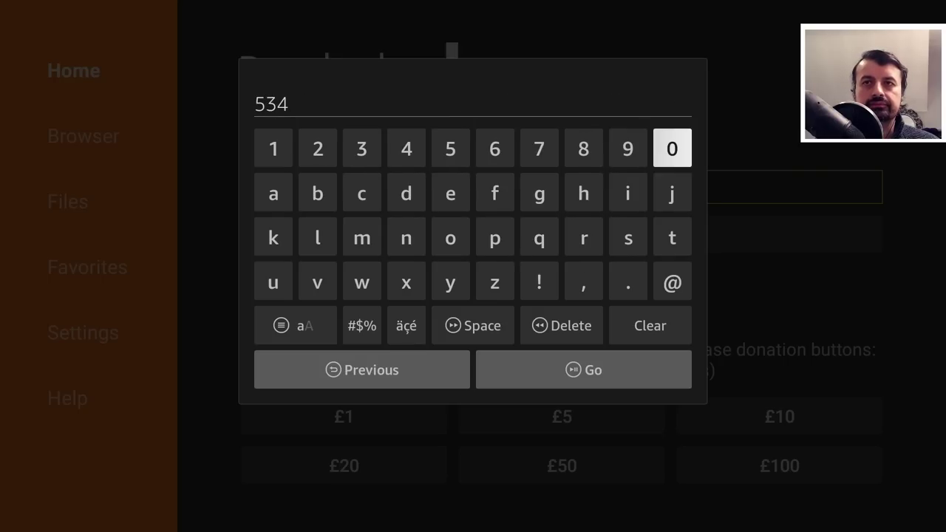
key(Return)
key(Right)
key(Right)
key(Return)
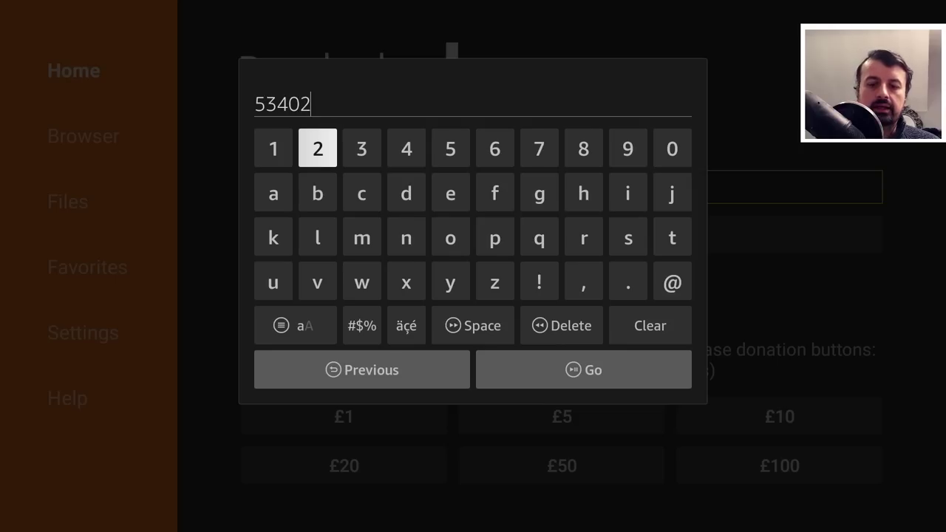
key(XF86AudioPlay)
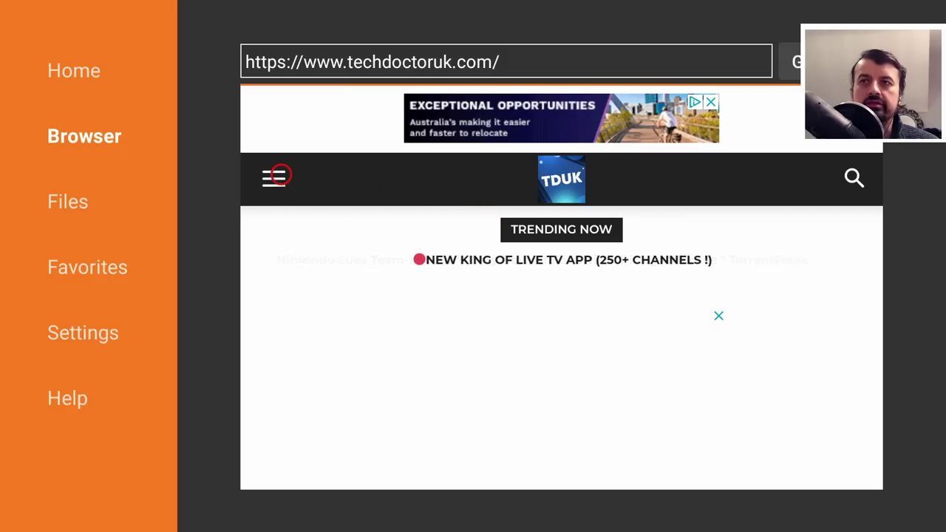
Step: Open the Lemuroid (Firestick / Android TV Retro Gaming) page through the site menu and review the supported systems
click(279, 176)
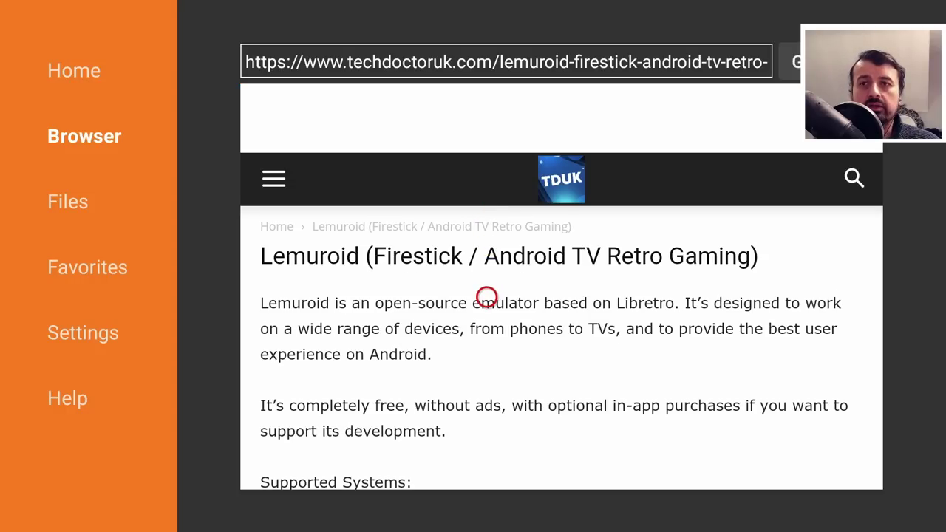
scroll(487, 469, down, 5)
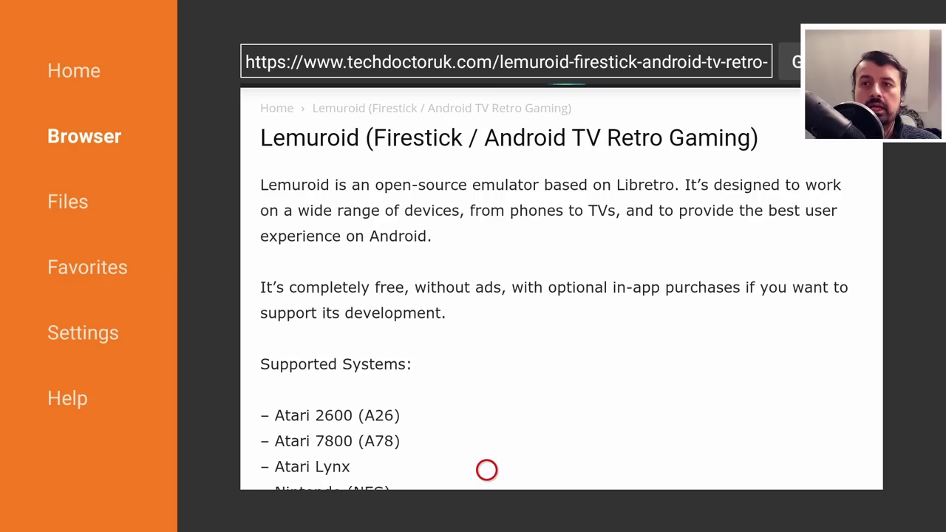
scroll(487, 469, down, 1)
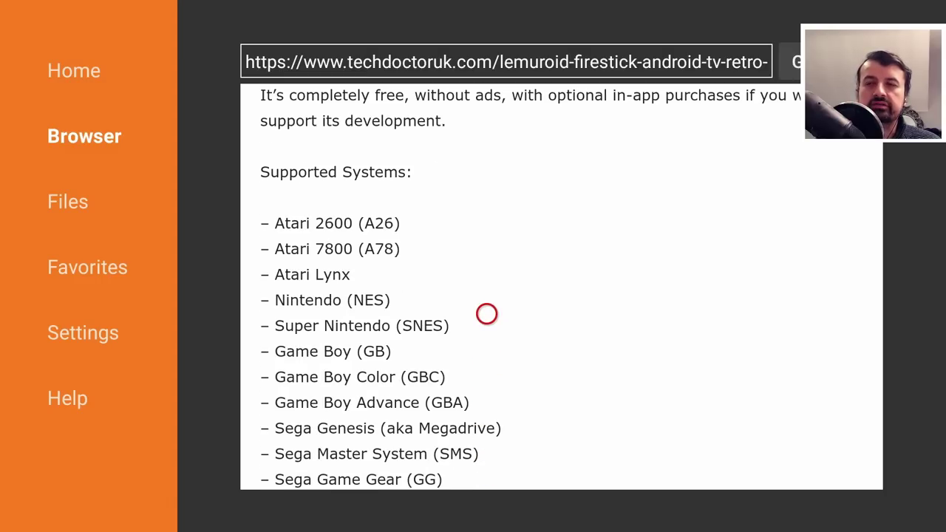
scroll(486, 470, down, 3)
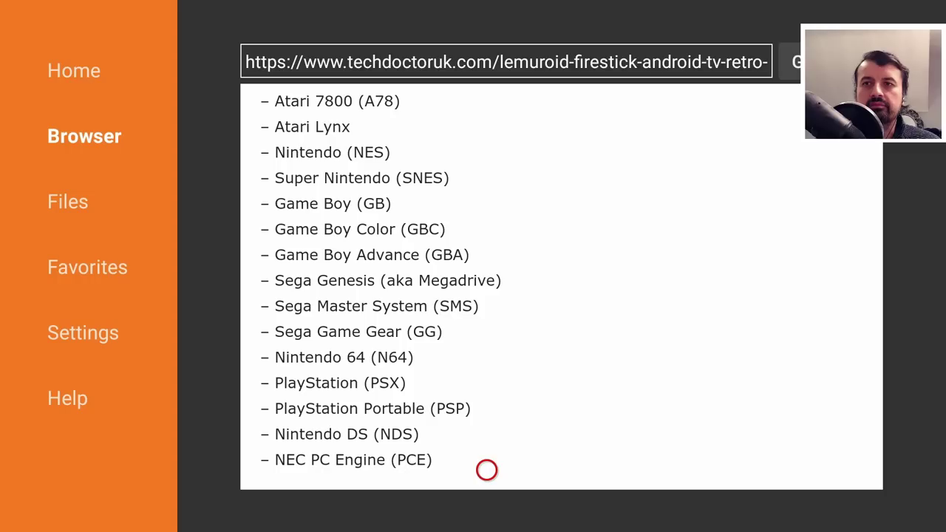
scroll(487, 470, down, 1)
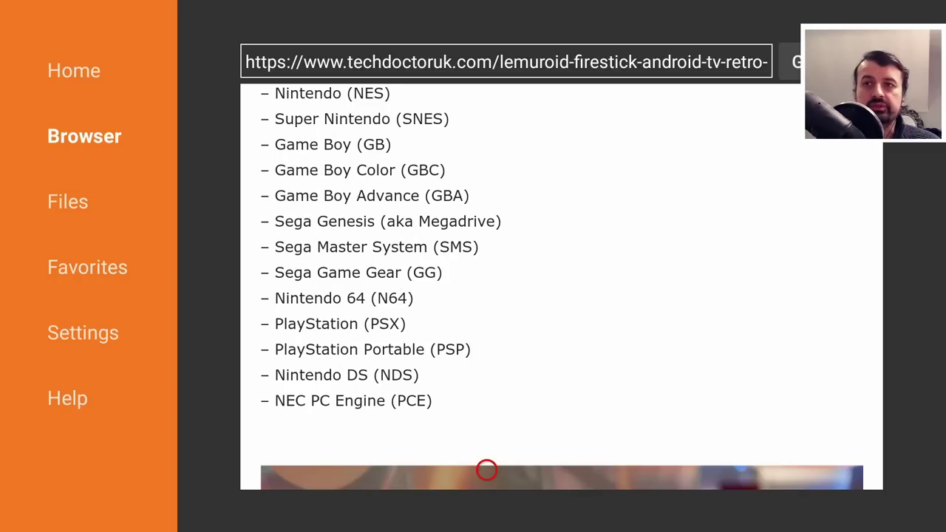
Step: Go past the unknown-sources setup instructions and open the Lemuroid link under Software Needed
scroll(486, 470, down, 20)
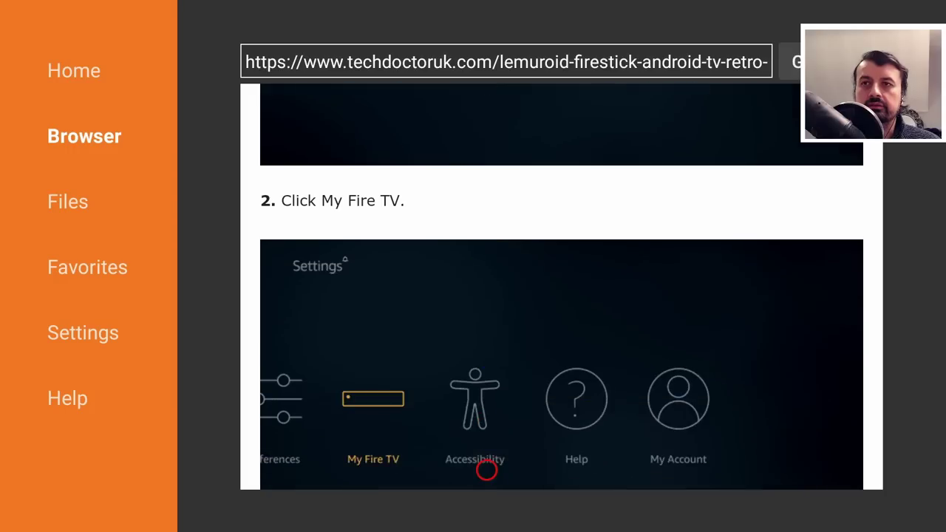
scroll(486, 470, down, 15)
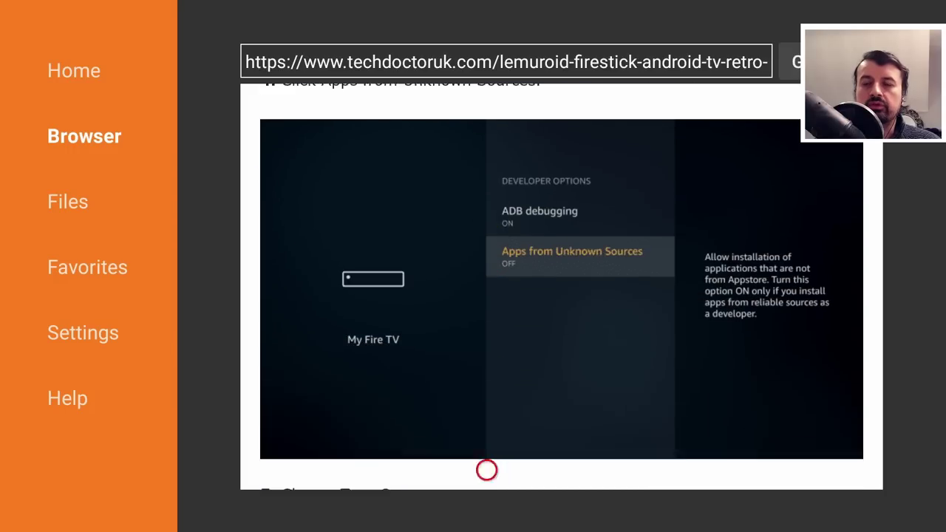
scroll(486, 470, down, 16)
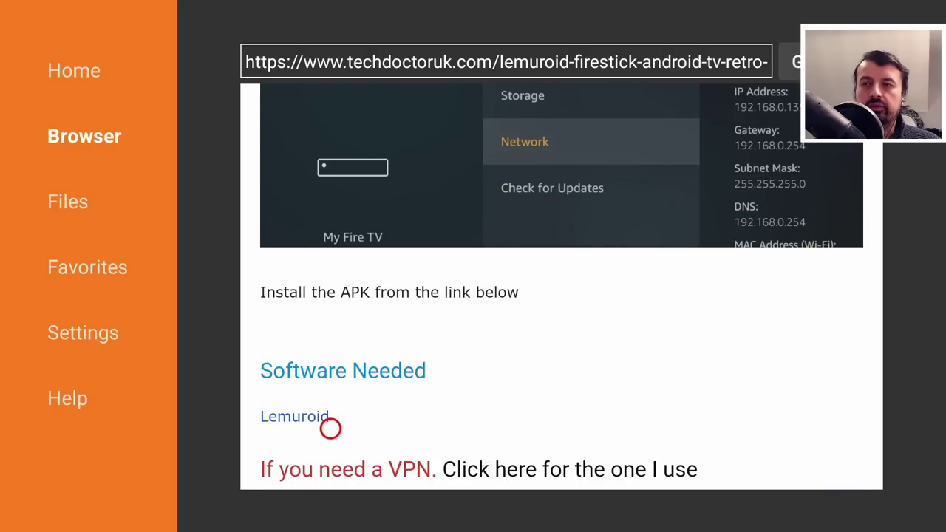
click(306, 427)
scroll(306, 469, down, 4)
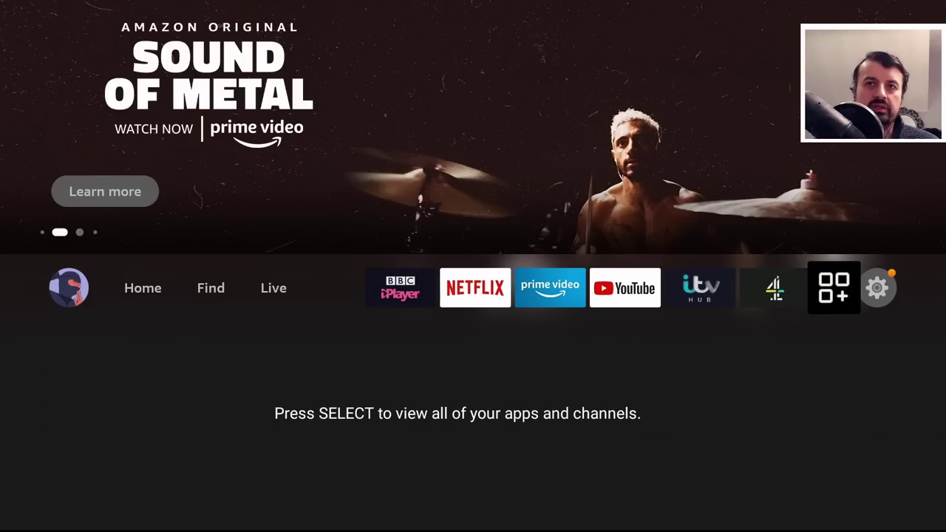
Step: Open the full list of apps and channels and highlight the Lemuroid app tile
key(Return)
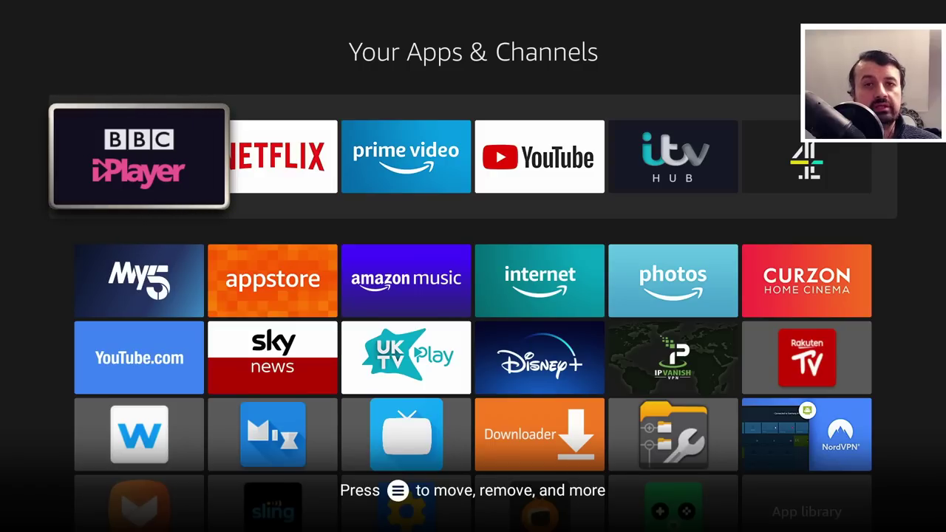
key(Down)
key(Down)
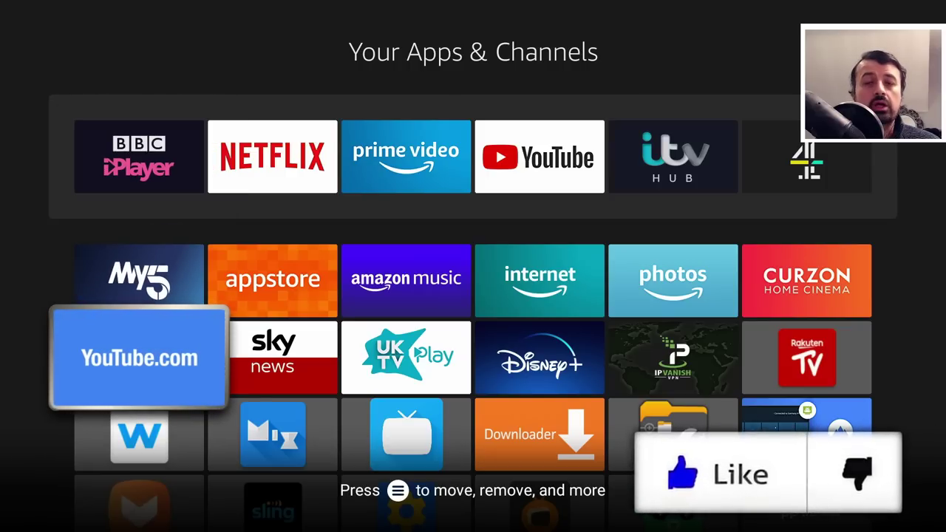
key(Down)
key(Right)
key(Right)
key(Right)
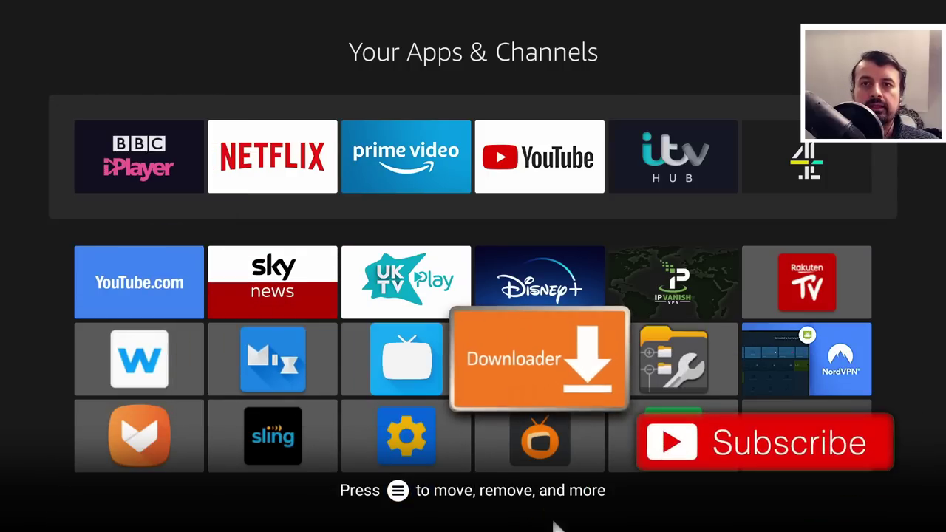
key(Right)
key(Down)
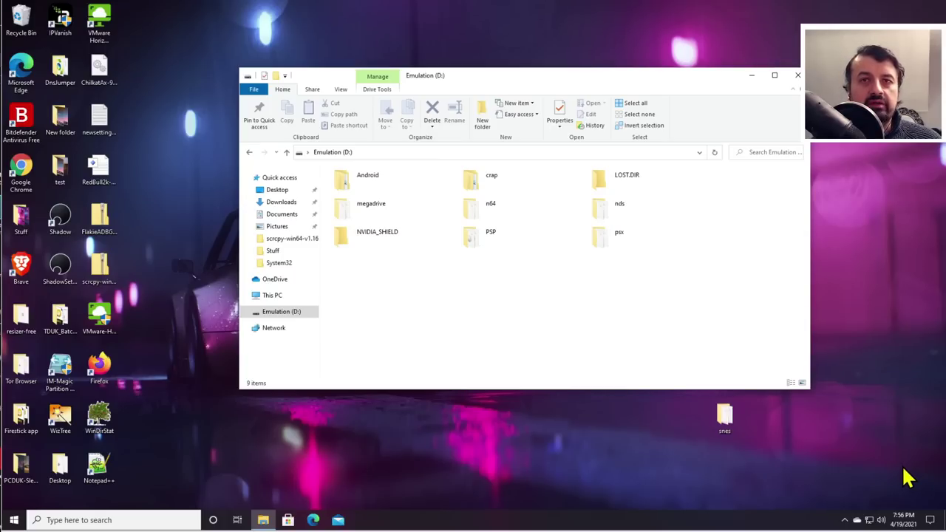
Step: Switch to the Windows PC and create a folder named Roms on the Emulation (D:) drive
right_click(448, 287)
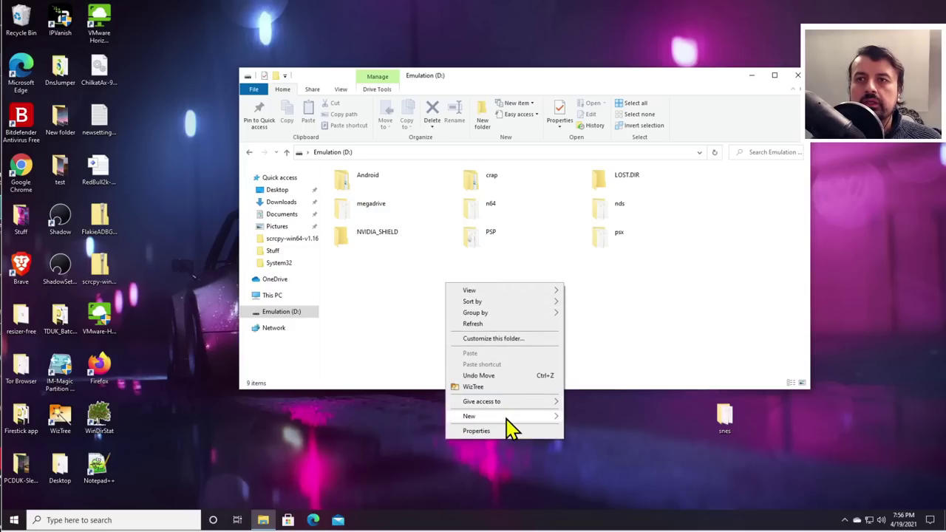
mouse_move(510, 418)
click(583, 289)
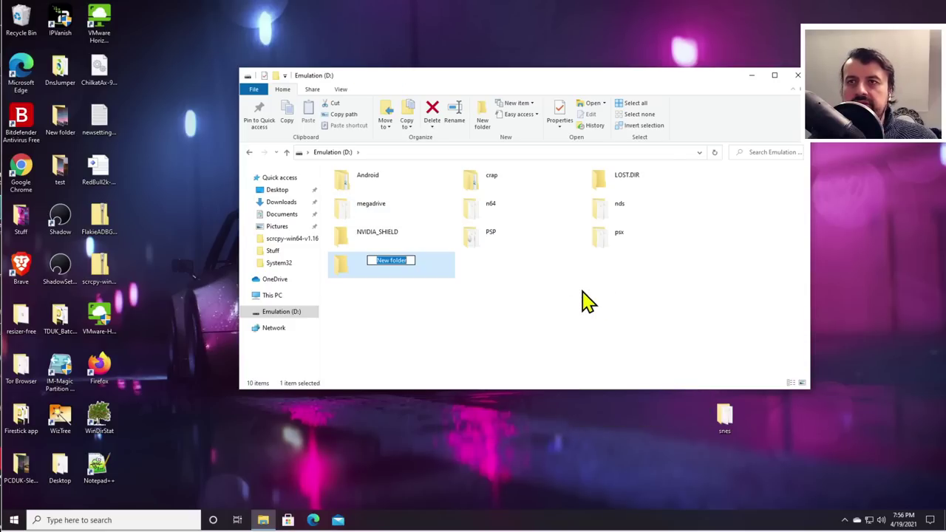
text(Roms)
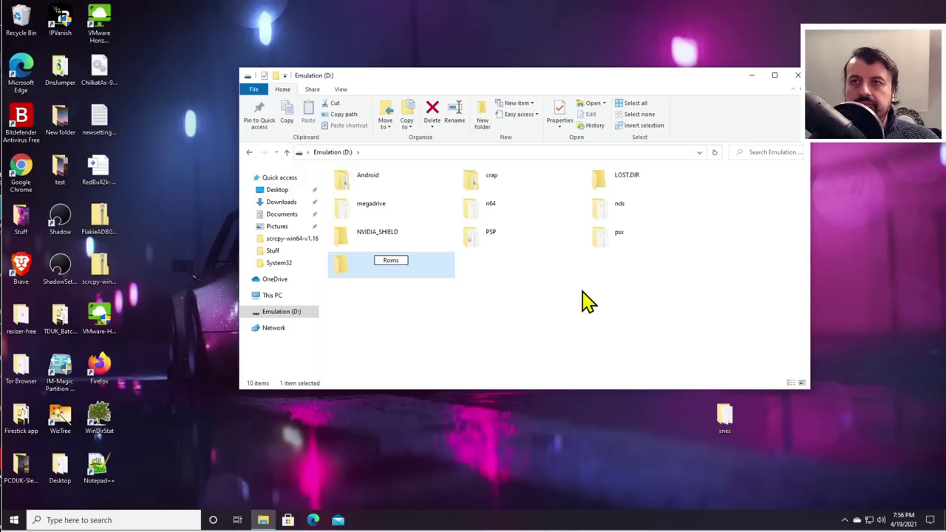
key(Return)
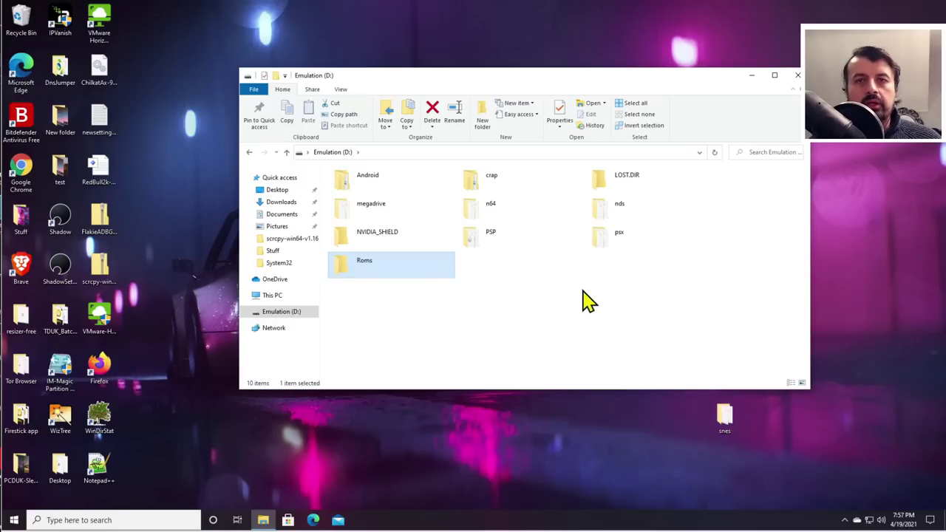
Step: Open the Roms folder, then check the game files inside the desktop's snes folder and close its window
double_click(429, 274)
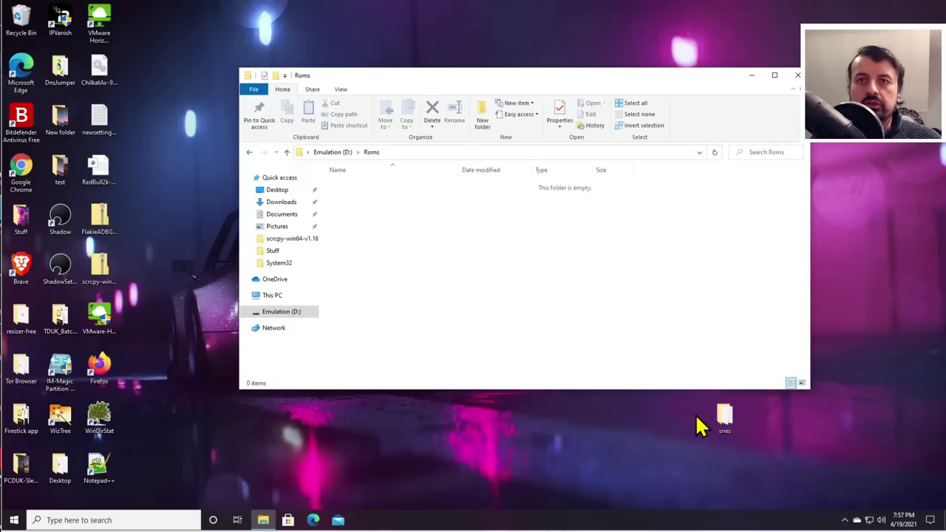
click(723, 423)
double_click(724, 423)
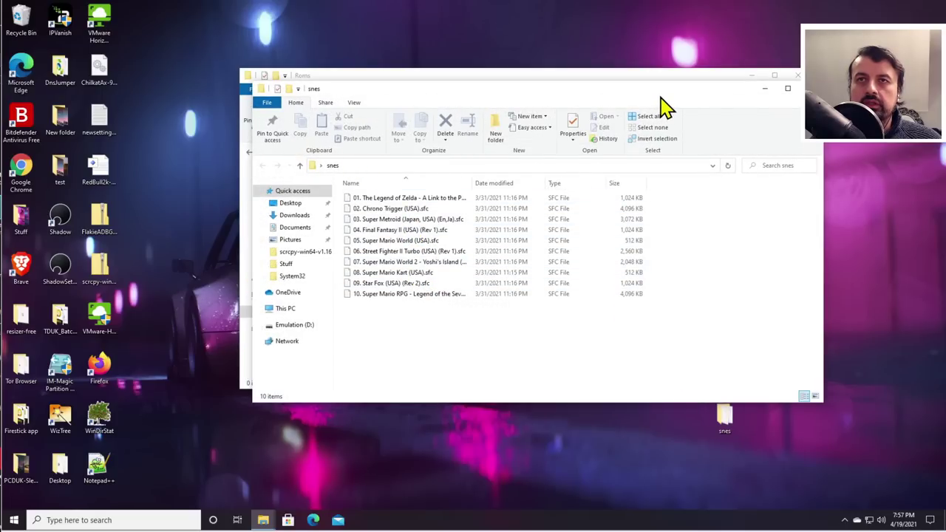
drag(658, 96, 607, 152)
click(760, 149)
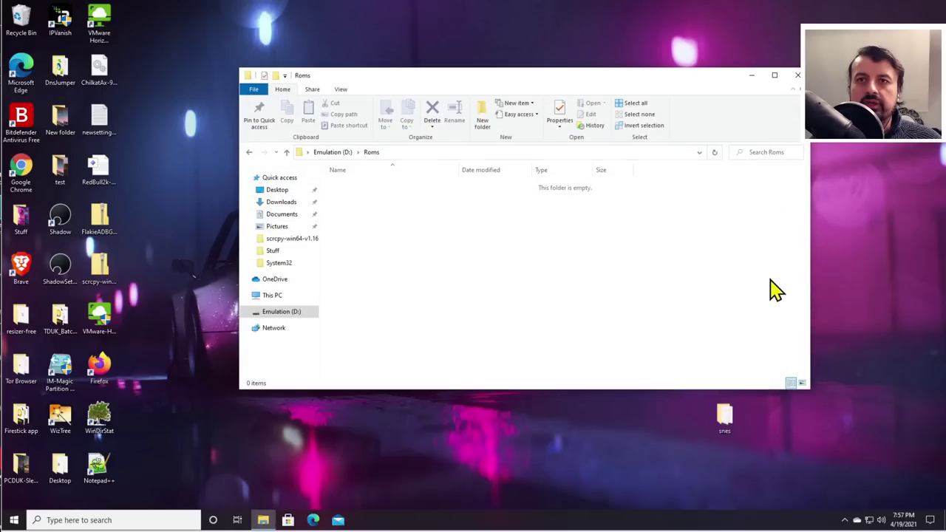
Step: Move the snes folder from the desktop into the Roms folder
drag(735, 417, 505, 286)
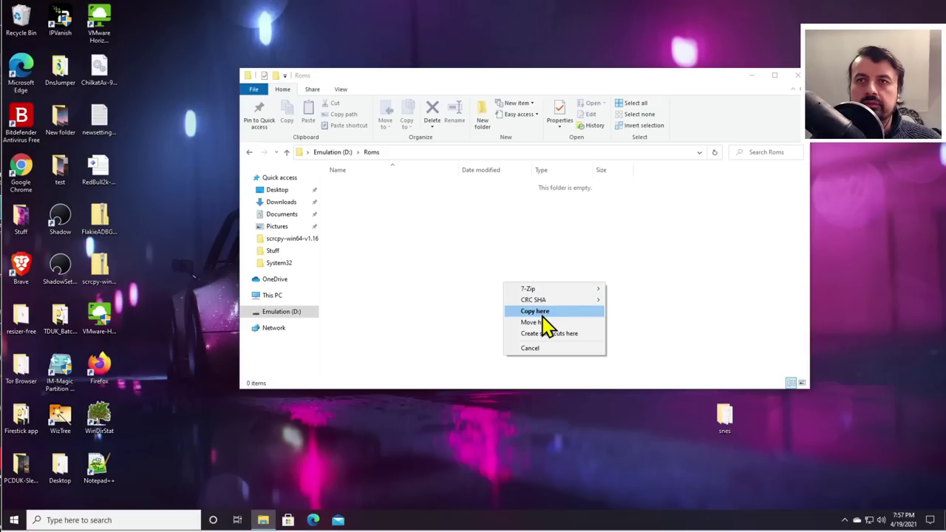
click(533, 322)
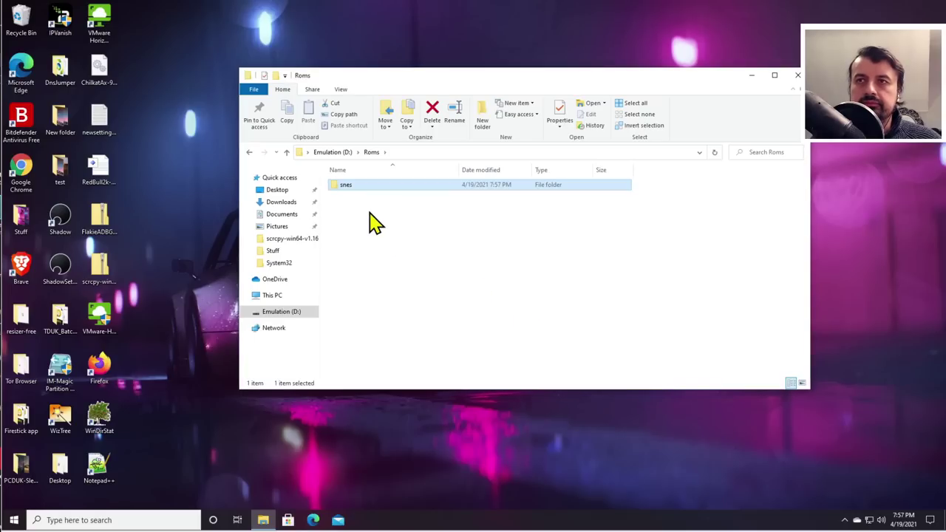
click(433, 269)
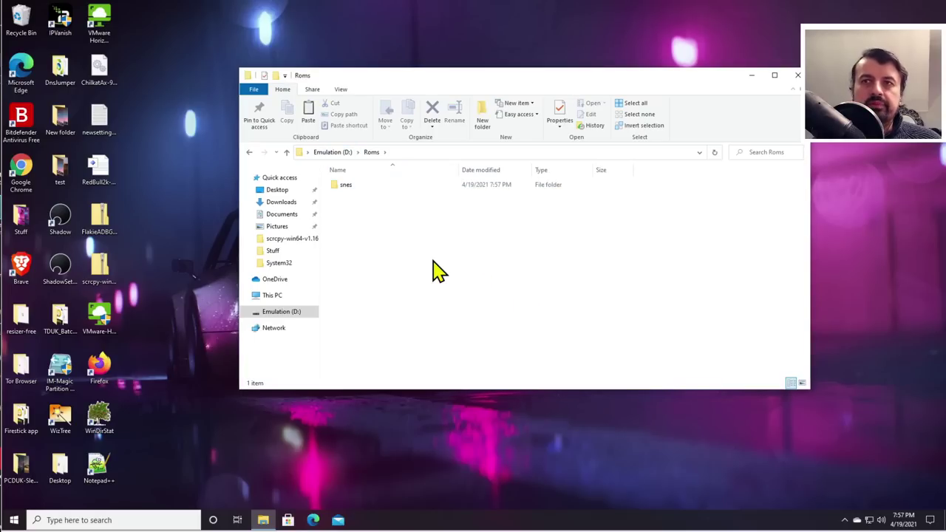
Step: Paste the PSP, psx, megadrive, n64 and nds folders into the Roms folder
right_click(401, 237)
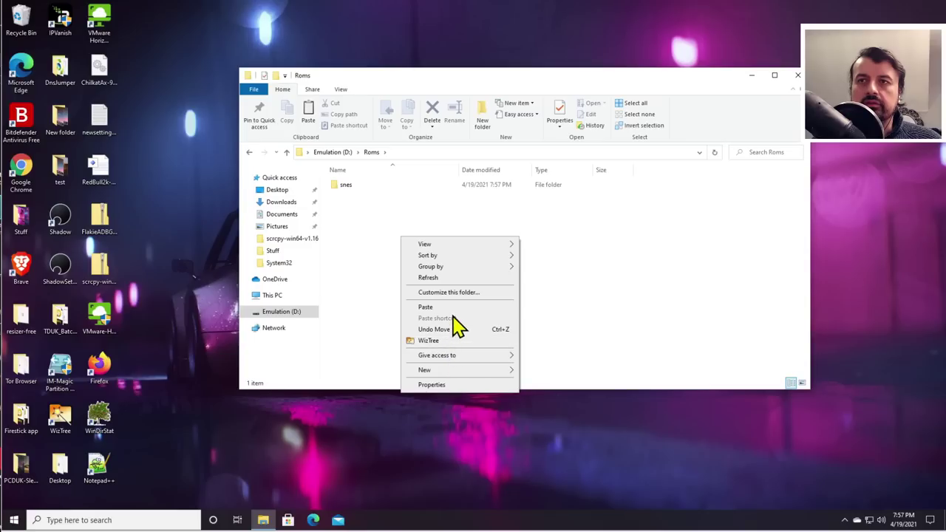
click(453, 309)
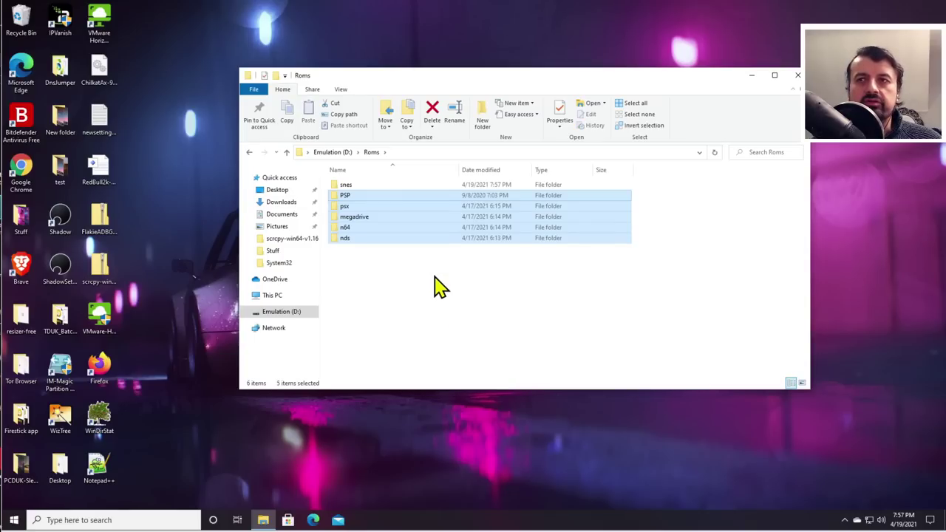
click(433, 289)
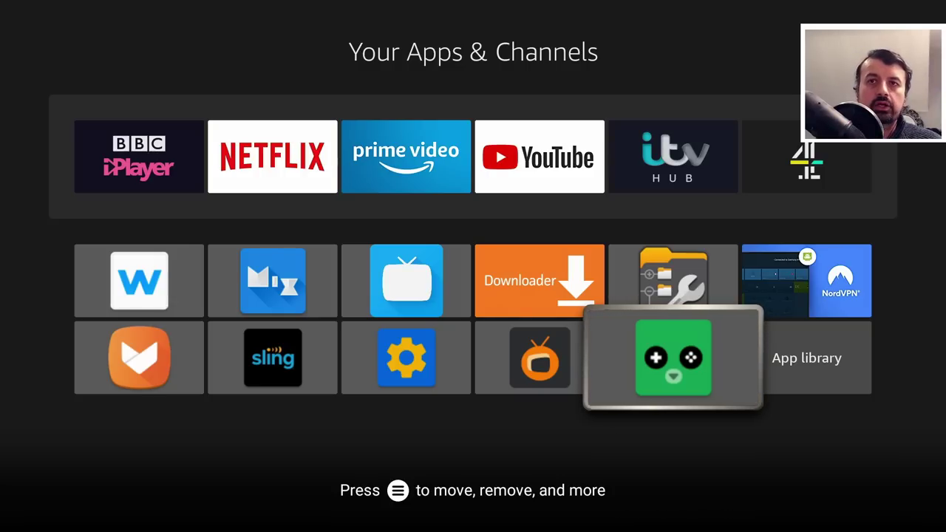
Step: Switch back to the Fire TV and launch Lemuroid from the apps and channels list
key(Up)
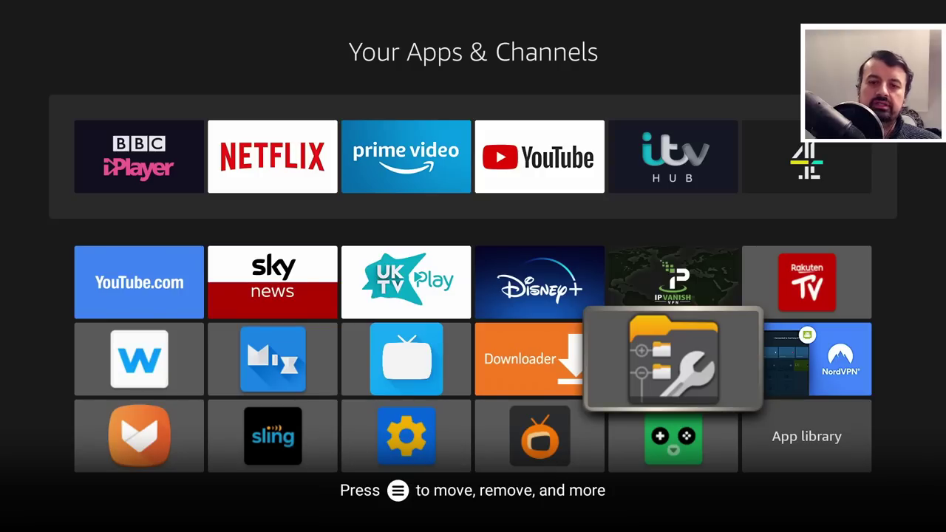
key(Down)
key(Return)
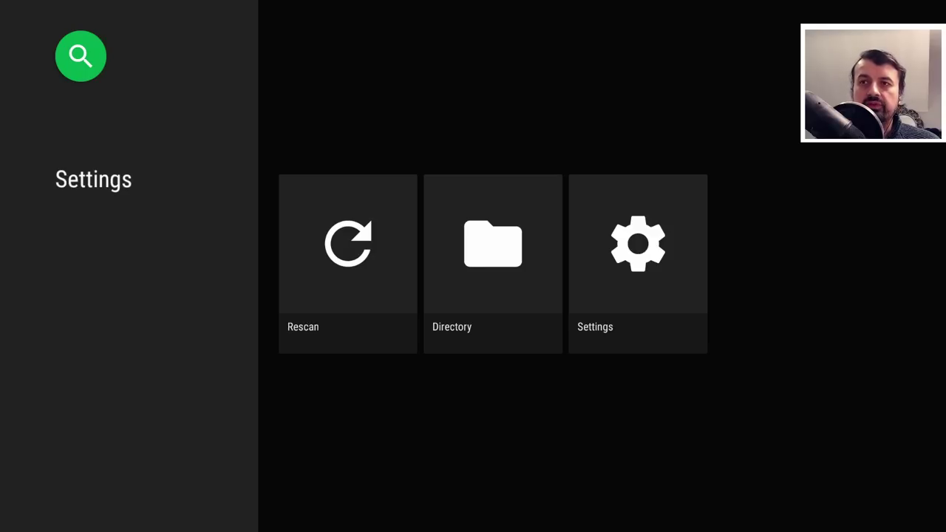
Step: Open the ROMs directory selection and choose Secondary storage 1 as the storage
key(Right)
key(Right)
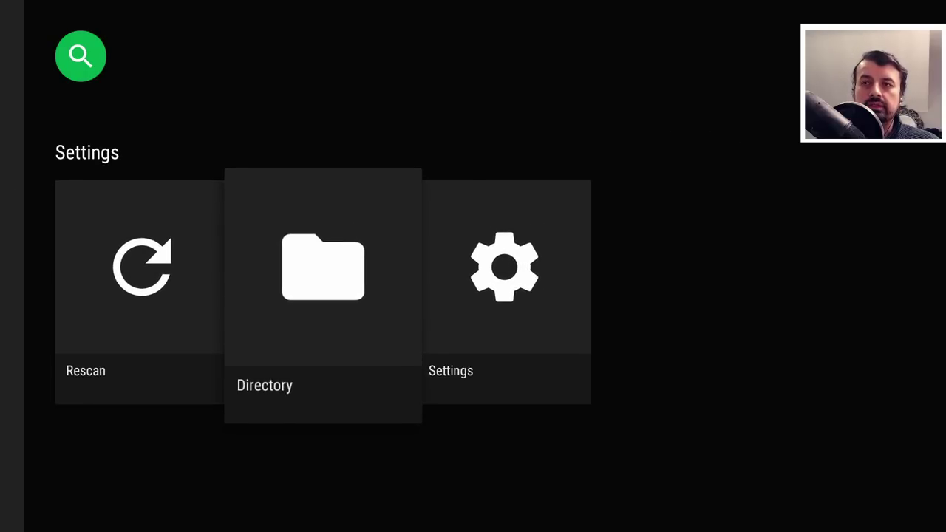
key(Return)
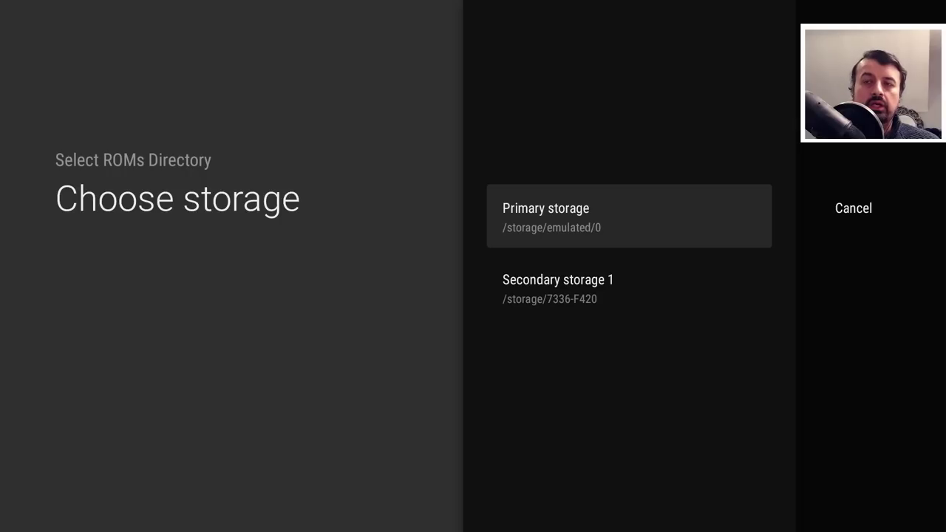
key(Down)
key(Up)
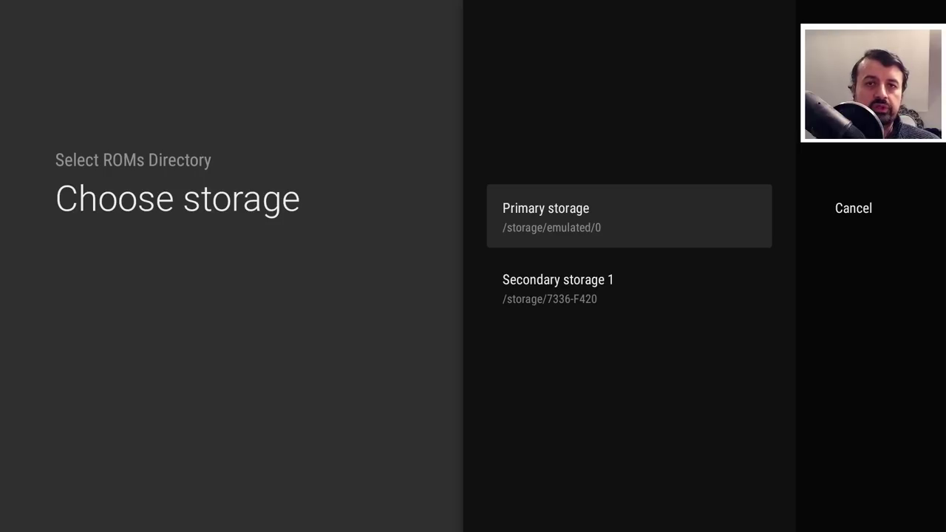
key(Down)
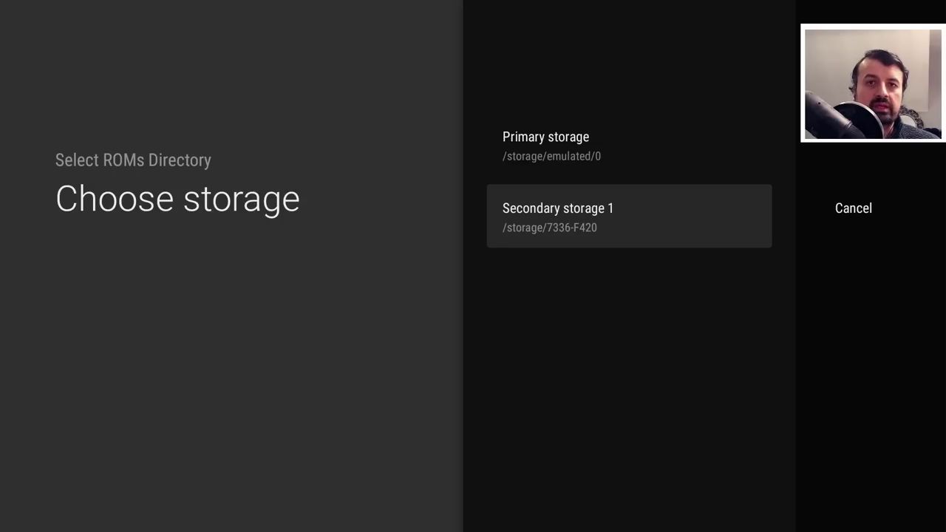
key(Return)
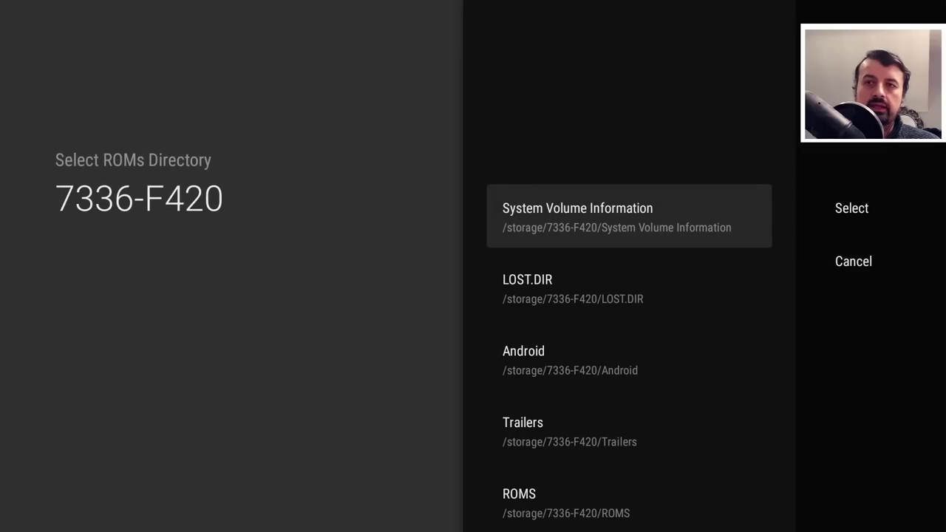
Step: Set the ROMS folder on the secondary storage as the ROMs directory
key(Down)
key(Down)
key(Down)
key(Down)
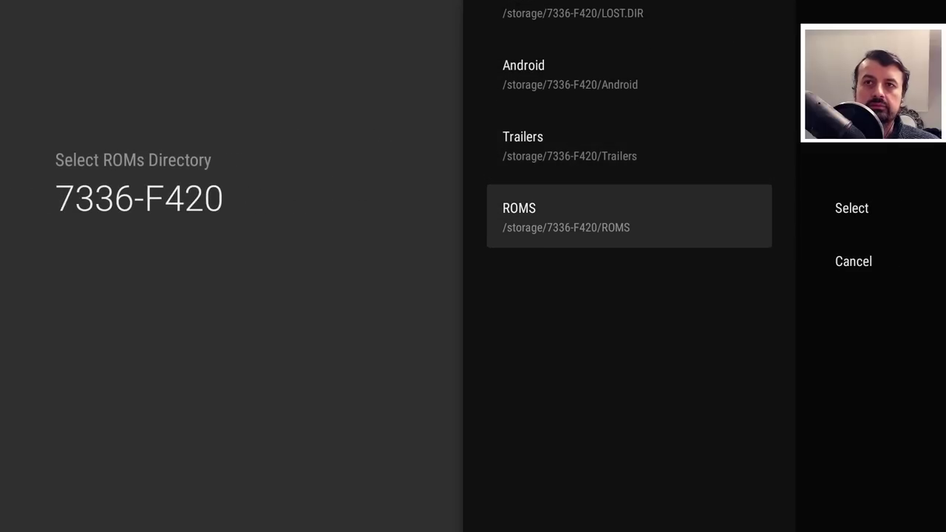
key(Return)
key(Right)
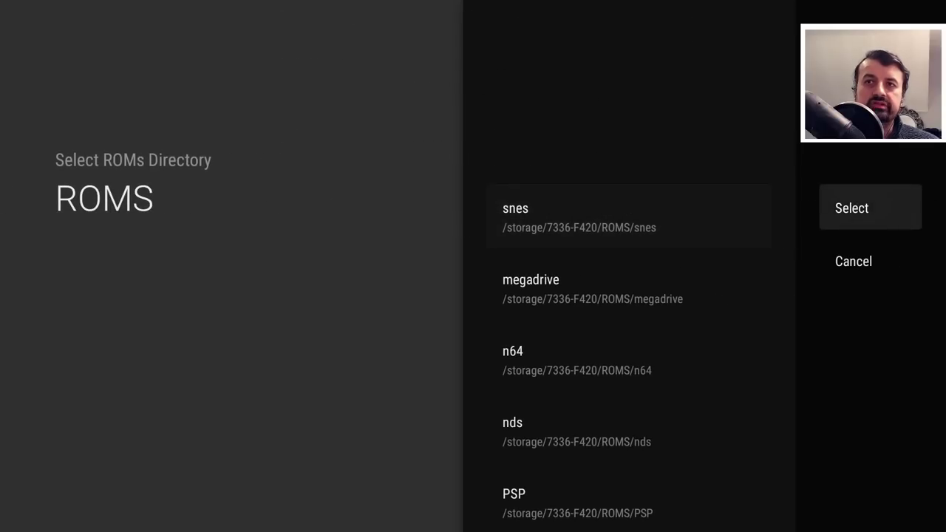
key(Return)
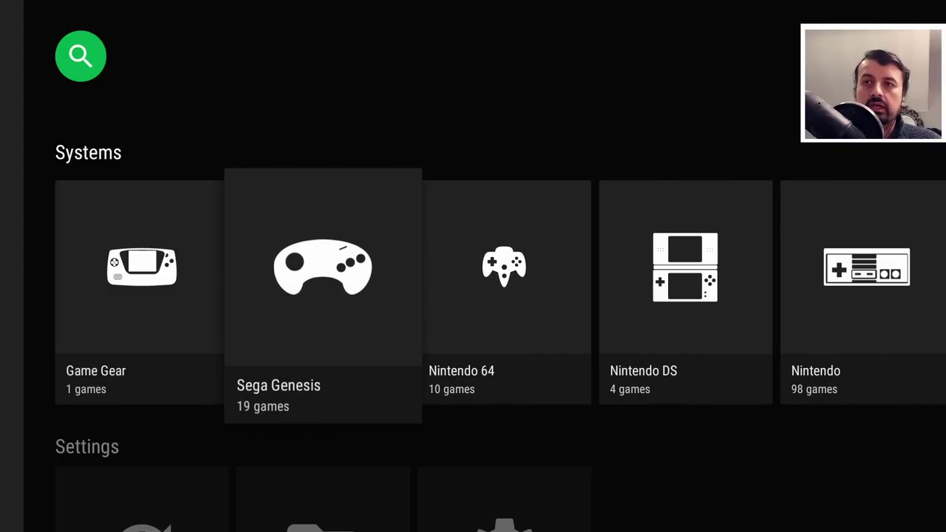
Step: Look through the game systems from Nintendo 64 to Super Nintendo and check each one's game count
key(Right)
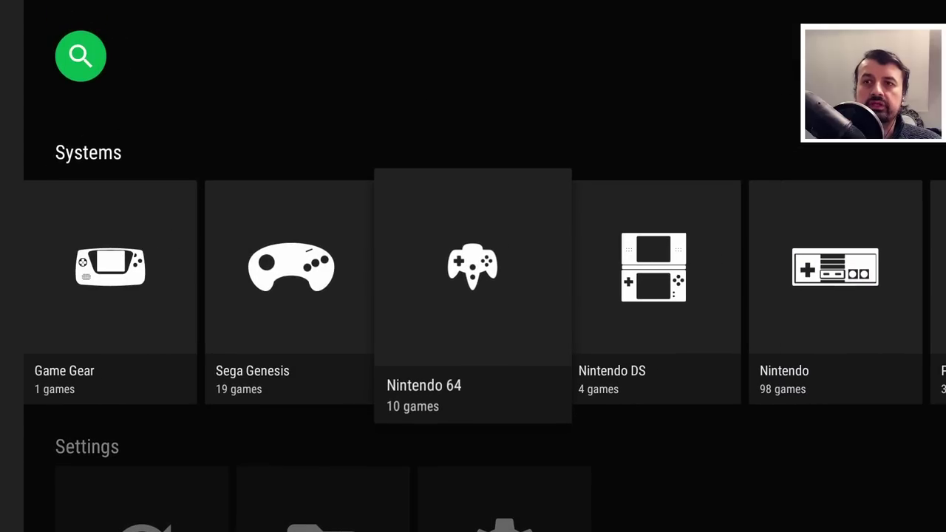
key(Right)
key(Right)
key(Right)
key(Right)
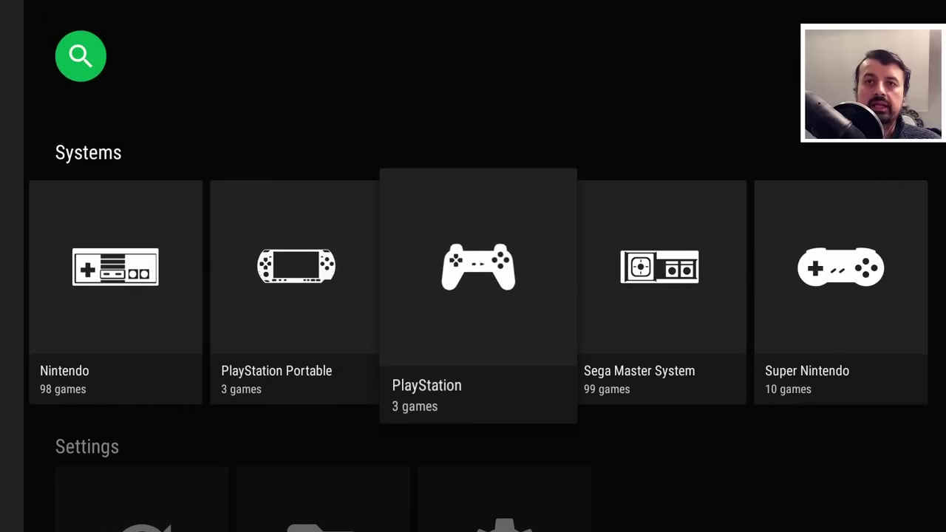
key(Right)
key(Right)
key(Left)
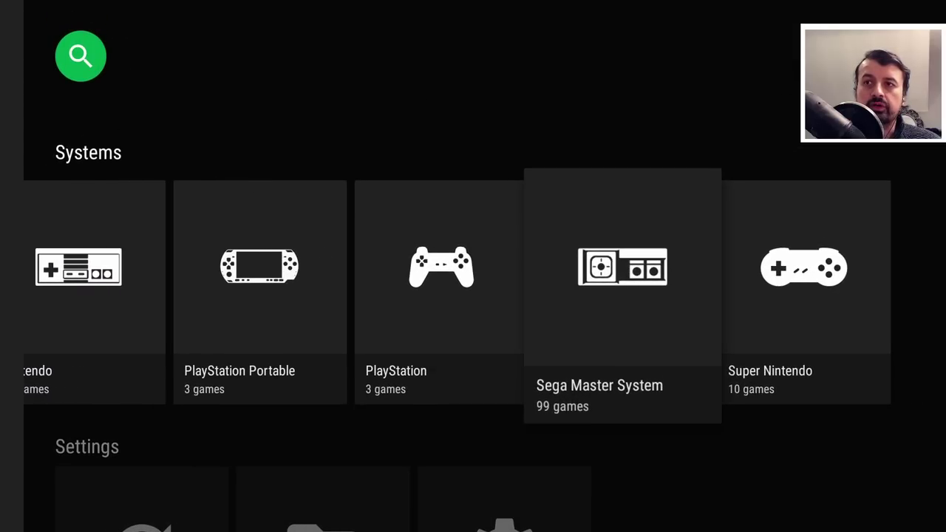
key(Left)
key(Left)
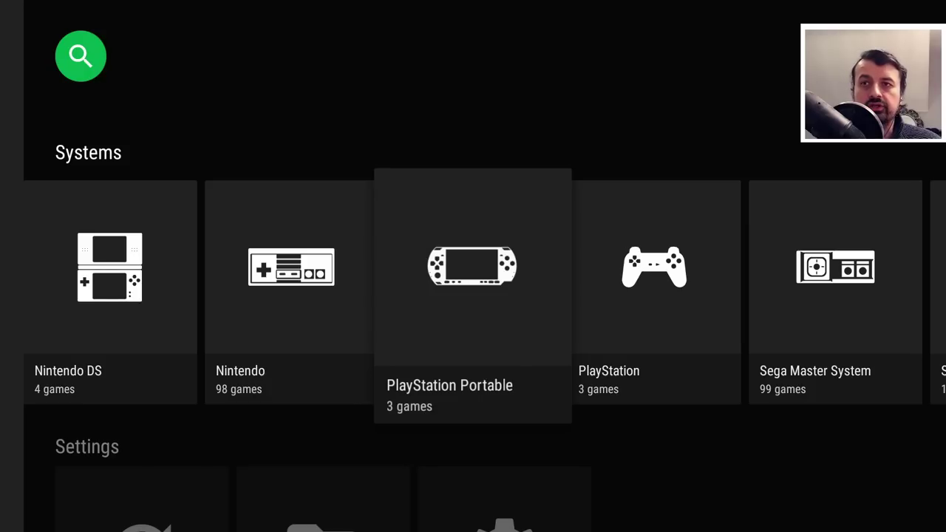
Step: Open the Nintendo 64 game library and highlight Mario Kart 64 (USA)
key(Left)
key(Left)
key(Left)
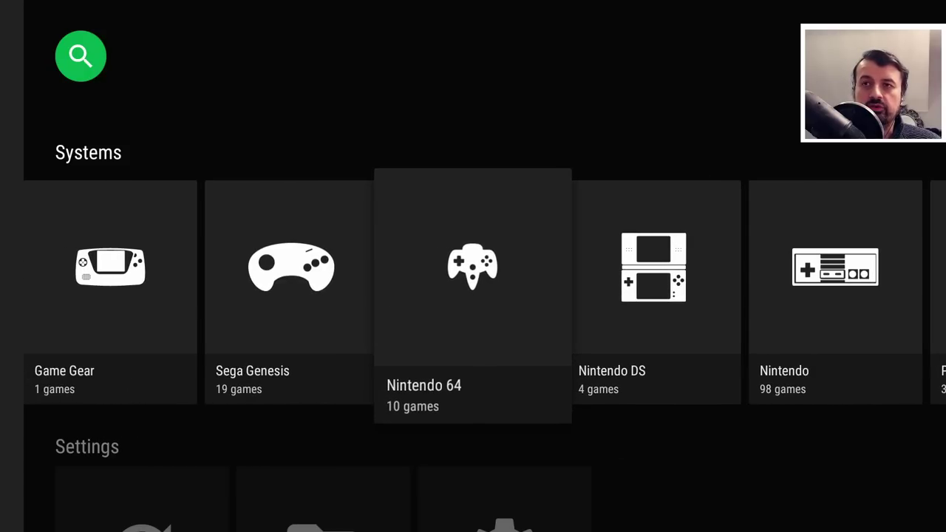
key(Return)
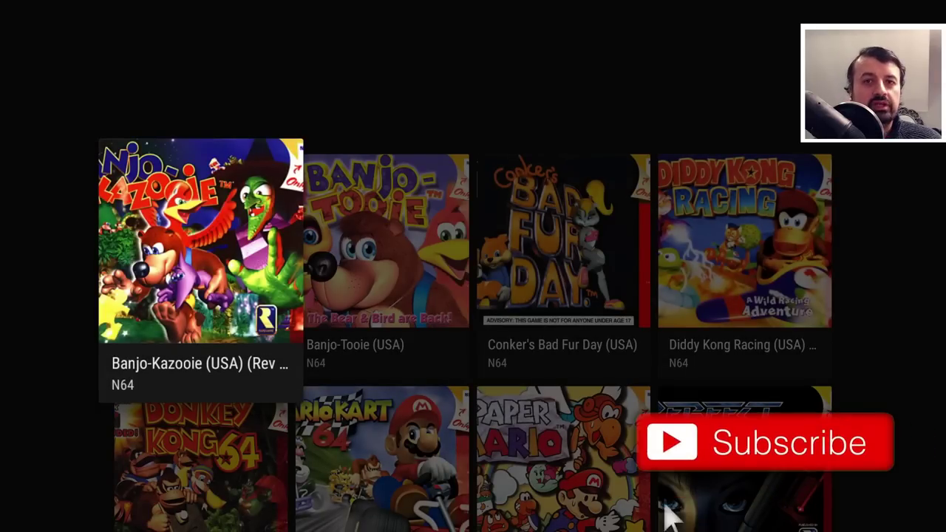
key(Down)
key(Right)
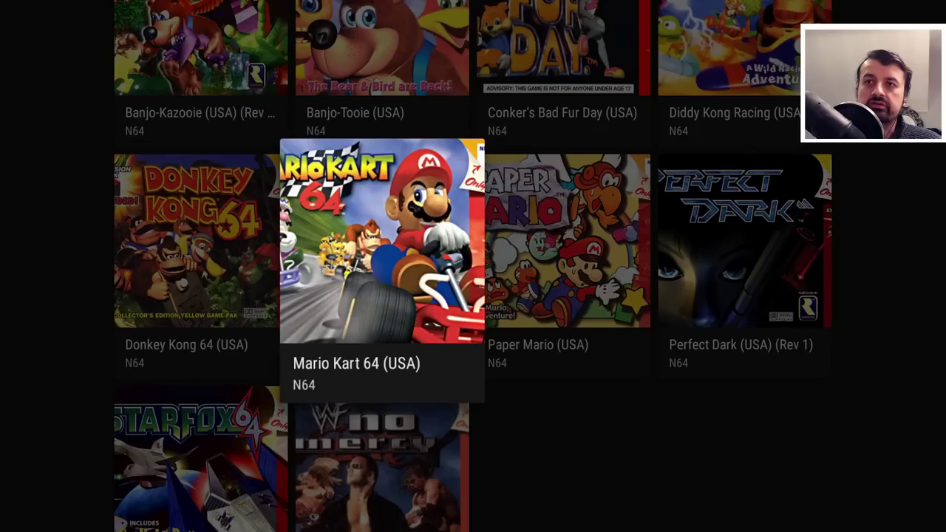
key(Up)
key(Down)
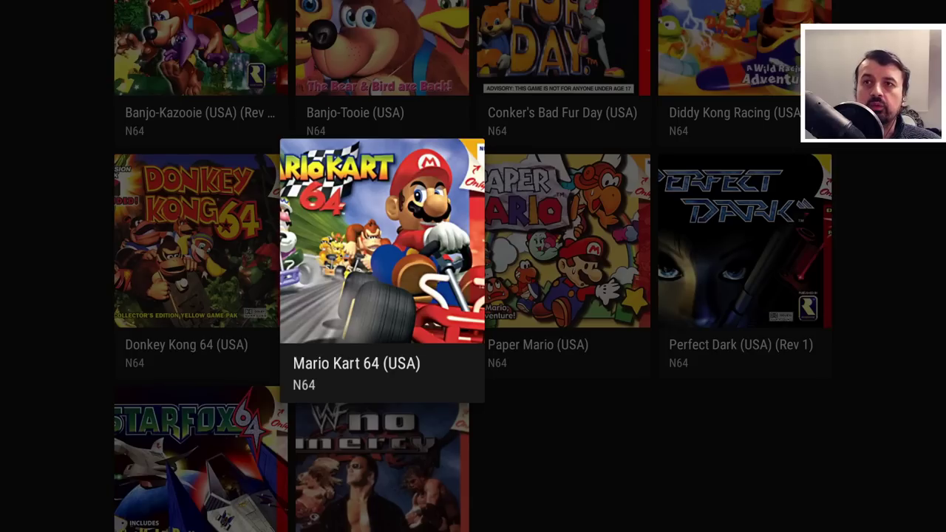
Step: Leave the Nintendo 64 library and look through the games in the Sega Genesis library
key(Escape)
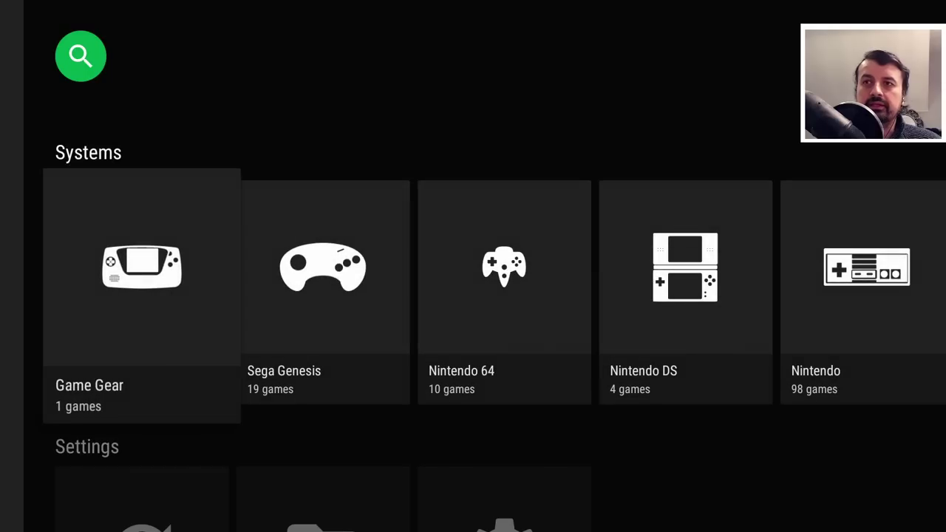
key(Right)
key(Return)
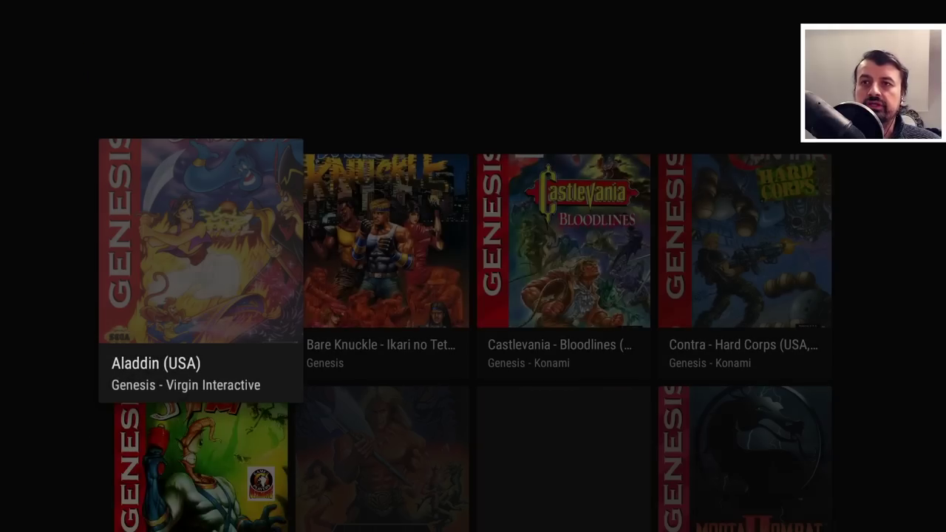
key(Down)
key(Down)
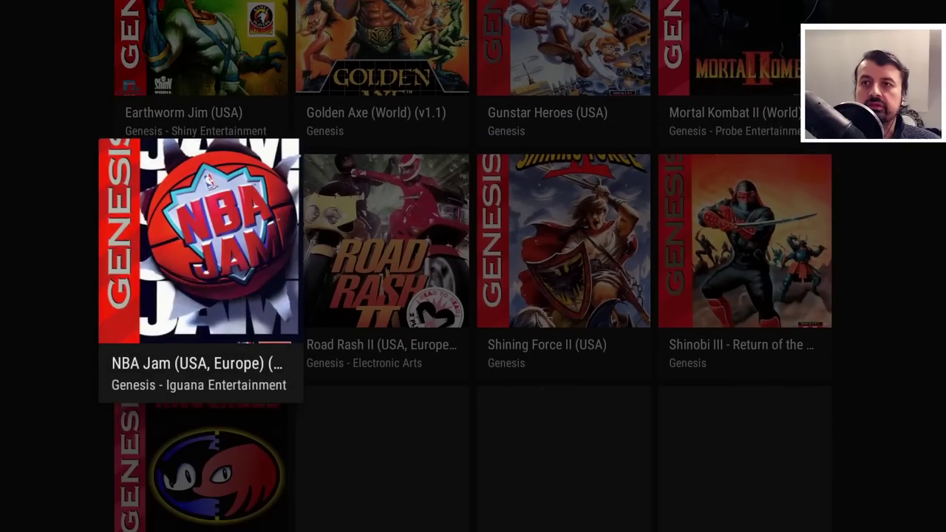
key(Up)
key(Down)
key(Down)
key(Escape)
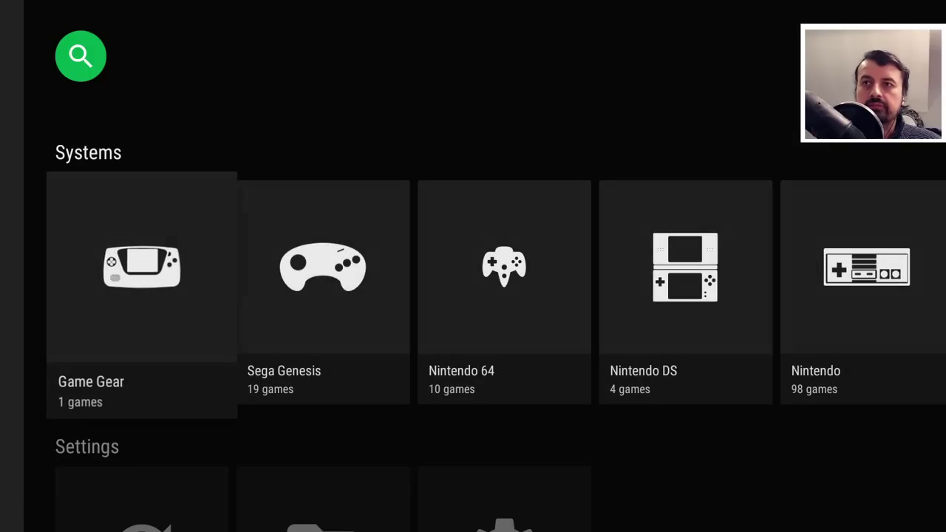
Step: Open the Super Nintendo game library from the Systems row
key(Right)
key(Right)
key(Right)
key(Right)
key(Right)
key(Right)
key(Right)
key(Right)
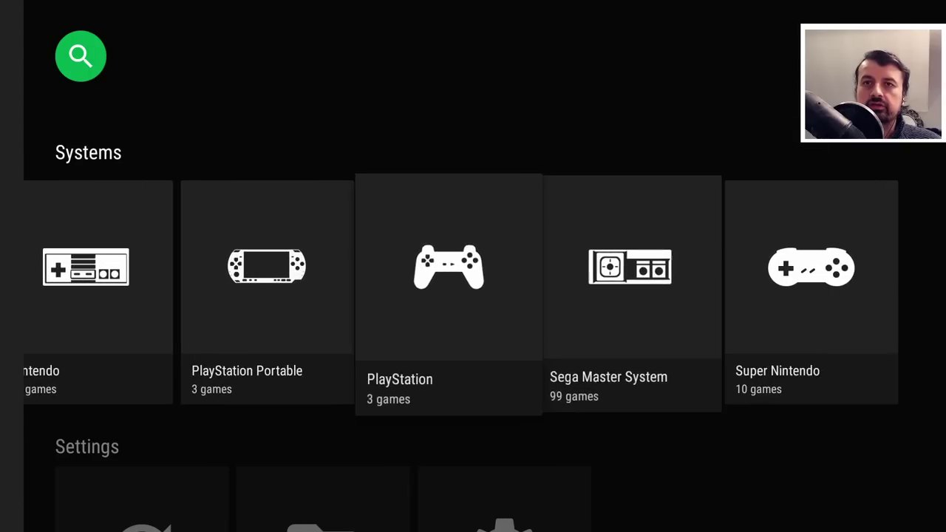
key(Return)
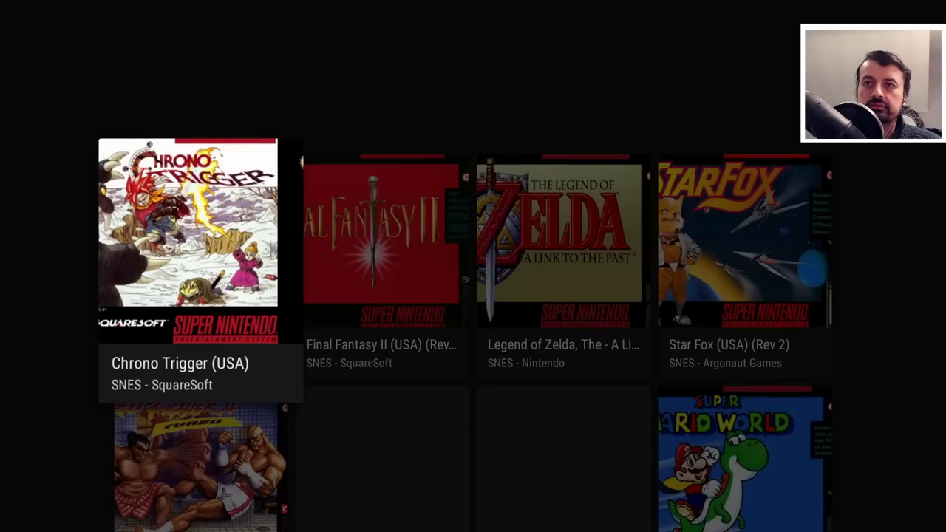
Step: Browse the second row of Super Nintendo games and launch Super Mario Kart (USA)
key(Down)
key(Right)
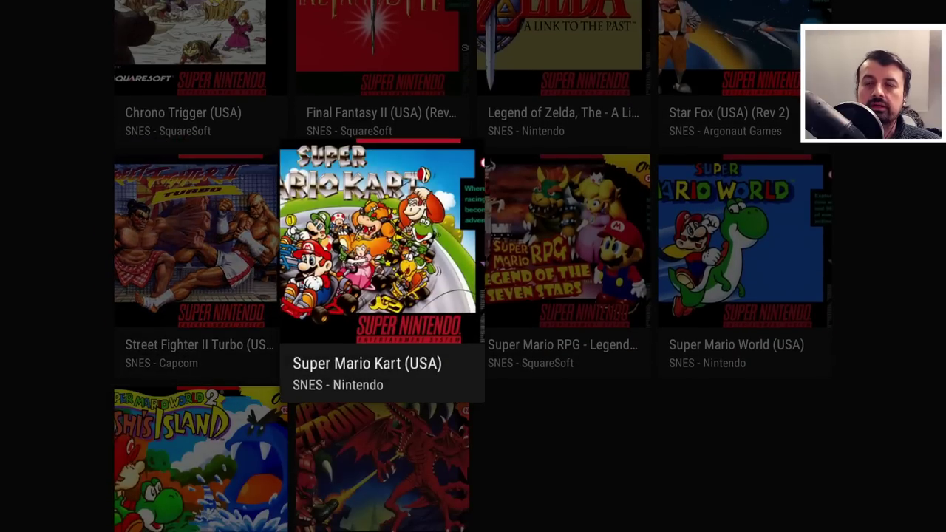
key(Right)
key(Left)
key(Left)
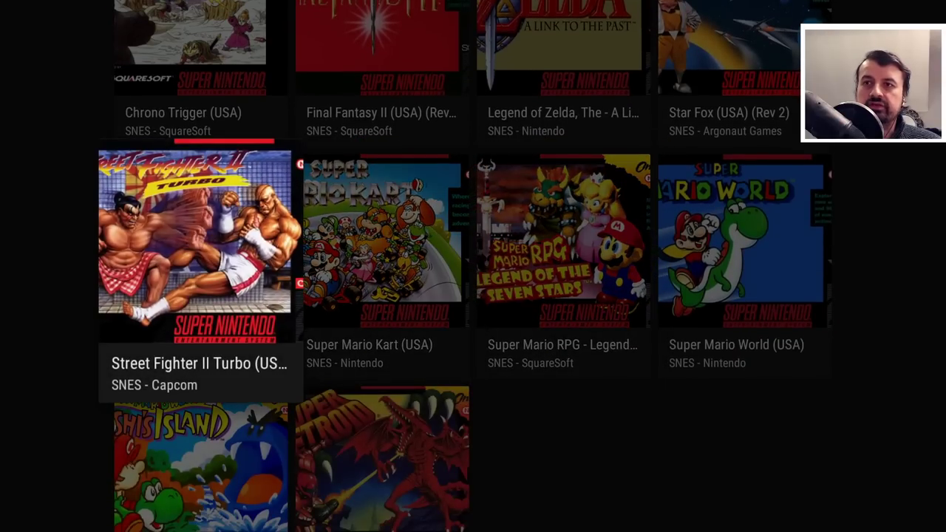
key(Down)
key(Up)
key(Right)
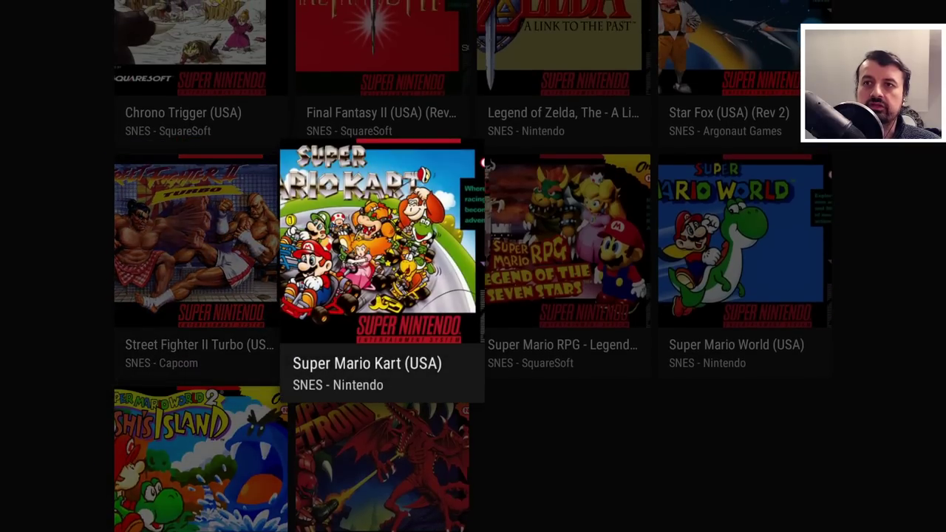
key(Right)
key(Right)
key(Left)
key(Left)
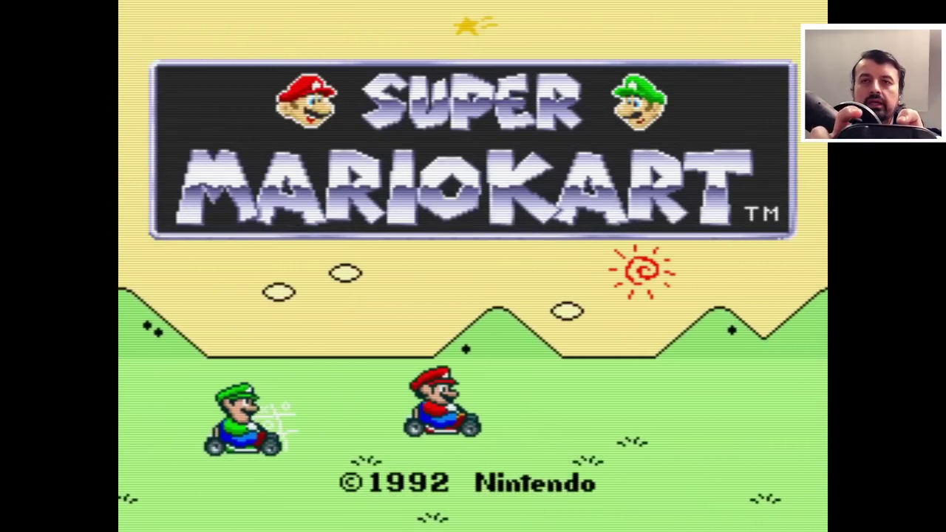
Step: Open the in-game menu, review its options from Save to Settings, and return to Super Mario Kart
key(Escape)
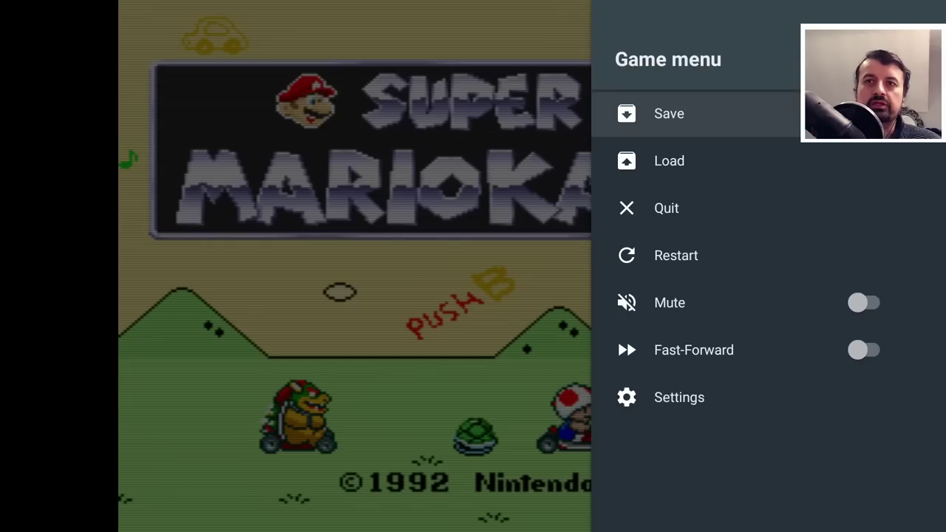
key(Down)
key(Up)
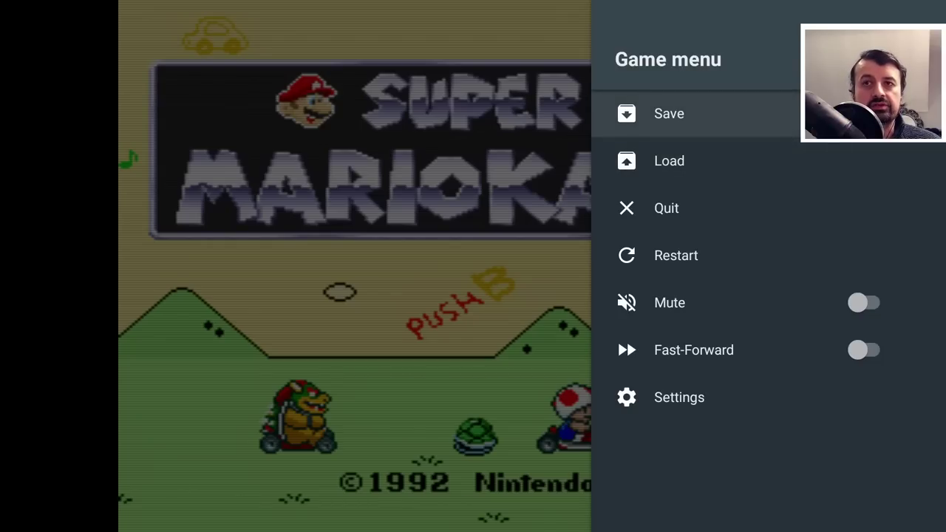
key(Down)
key(Down)
key(Down)
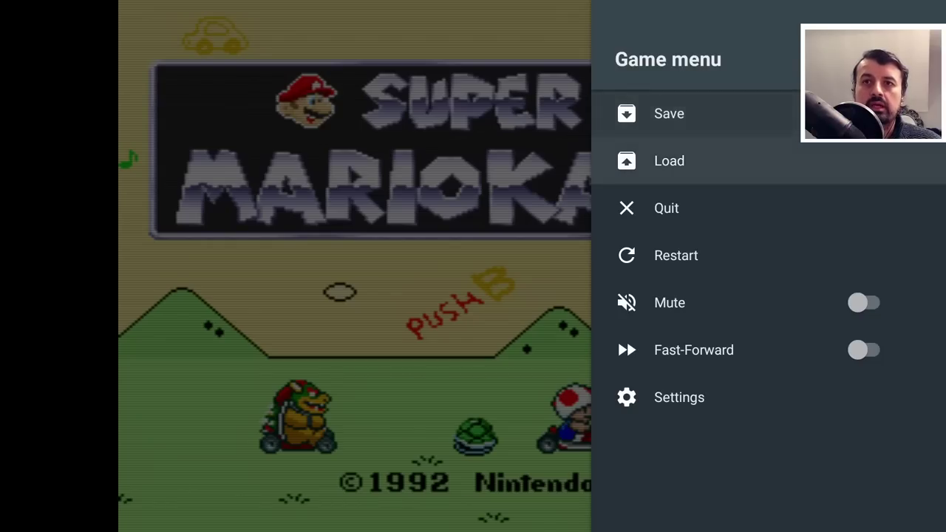
key(Down)
key(Down)
key(Down)
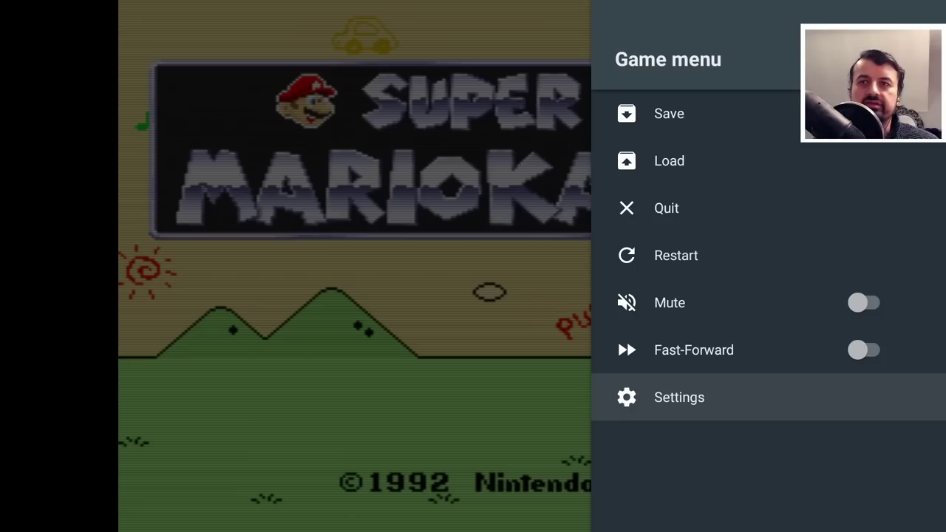
key(Escape)
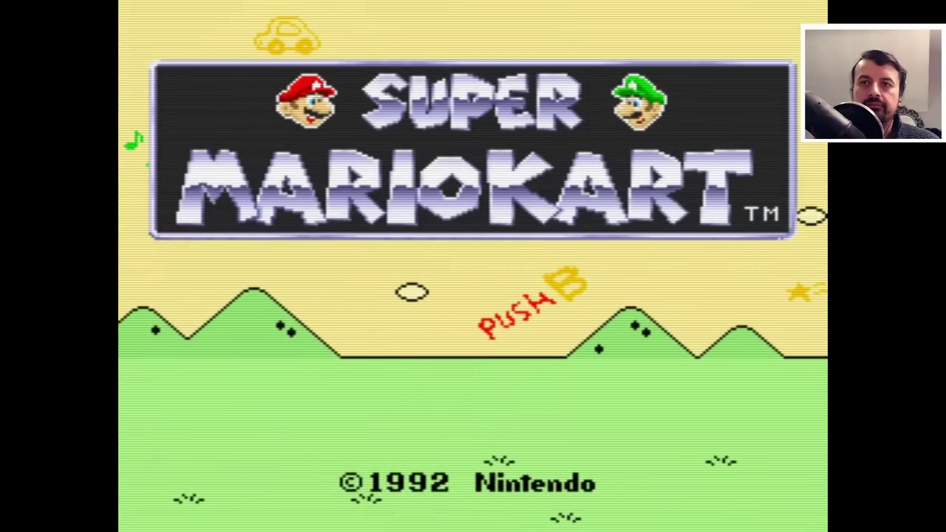
Step: Start a Super Mario Kart race as Toad and drive through the first lap
key(Return)
key(Return)
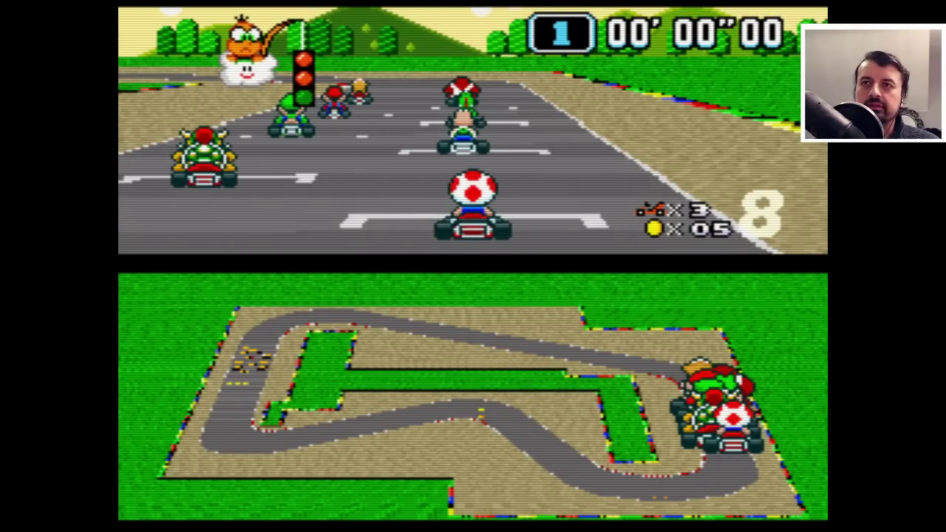
key(x)
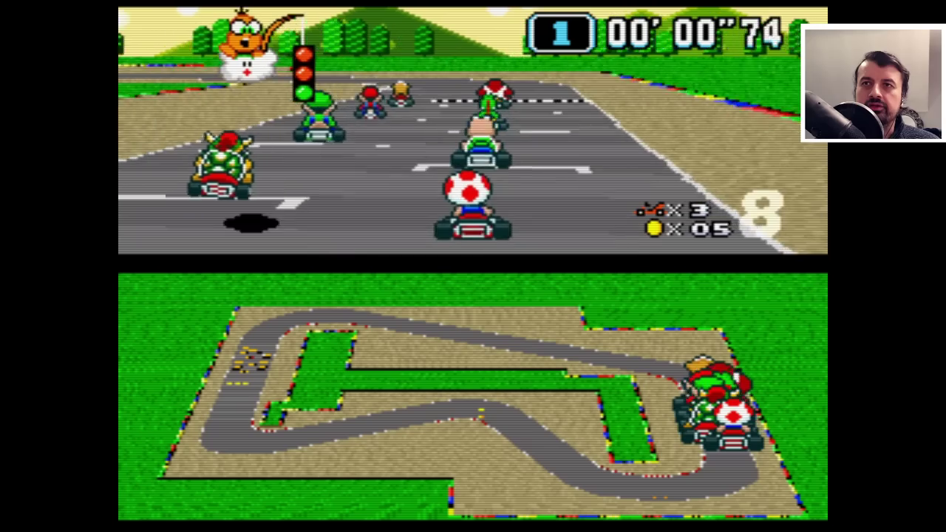
key(Left)
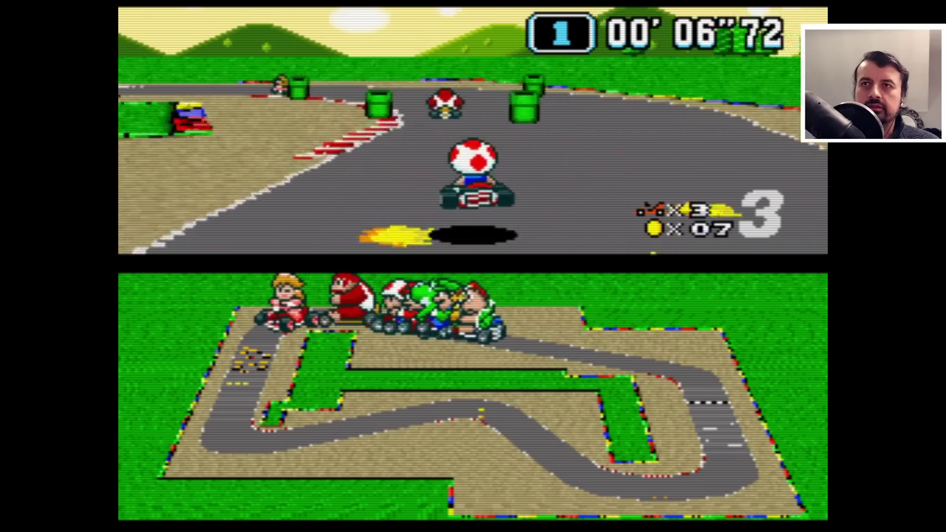
key(Left)
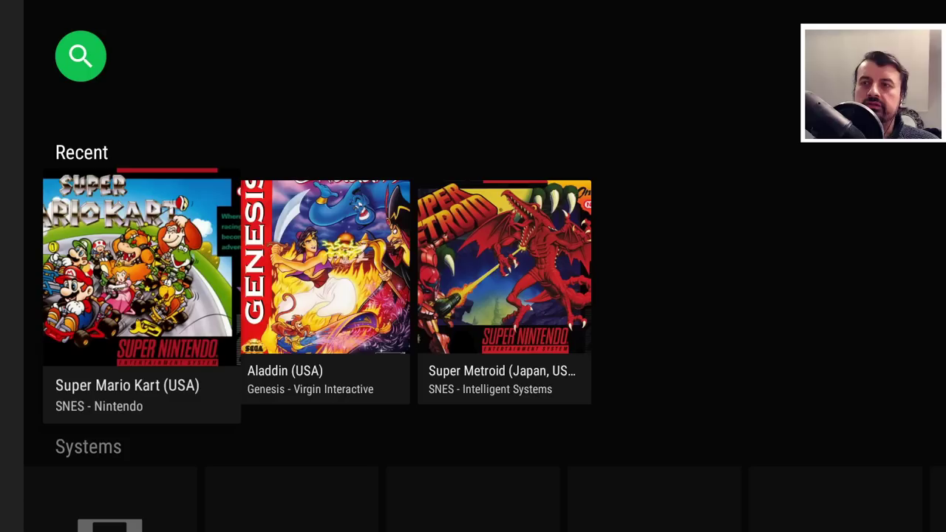
Step: Open the Sega Genesis library from the Systems row and launch Castlevania - Bloodlines
key(Down)
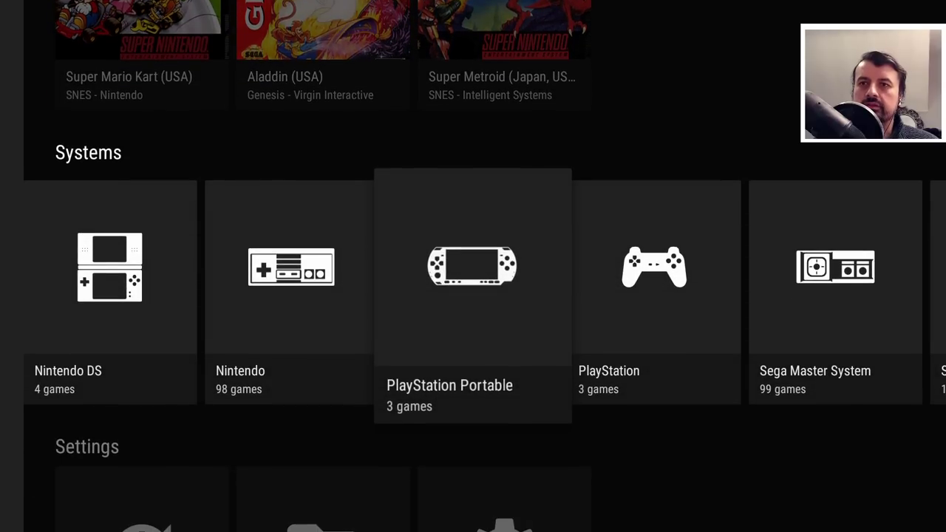
key(Left)
key(Left)
key(Left)
key(Left)
key(Return)
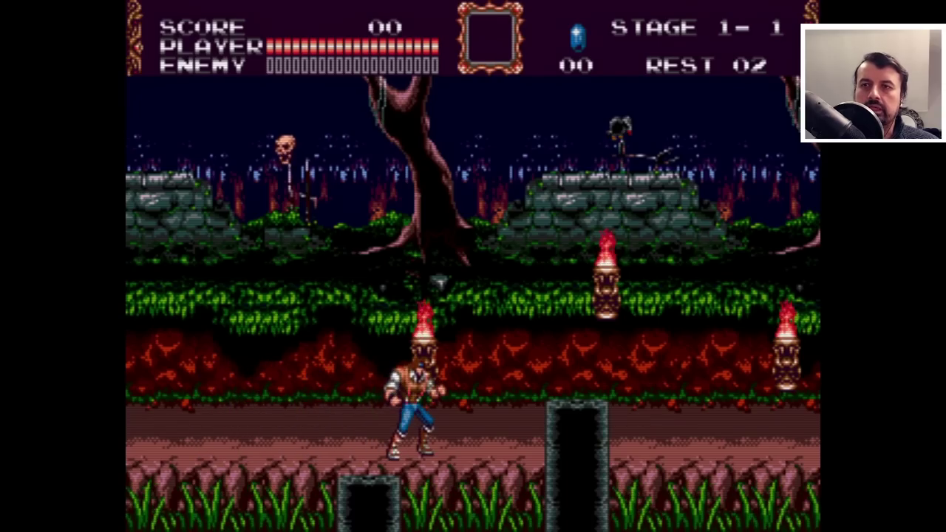
Step: Set the TV effect to Composite in the running game's settings and resume play
key(Escape)
key(Down)
key(Down)
key(Down)
key(Down)
key(Down)
key(Down)
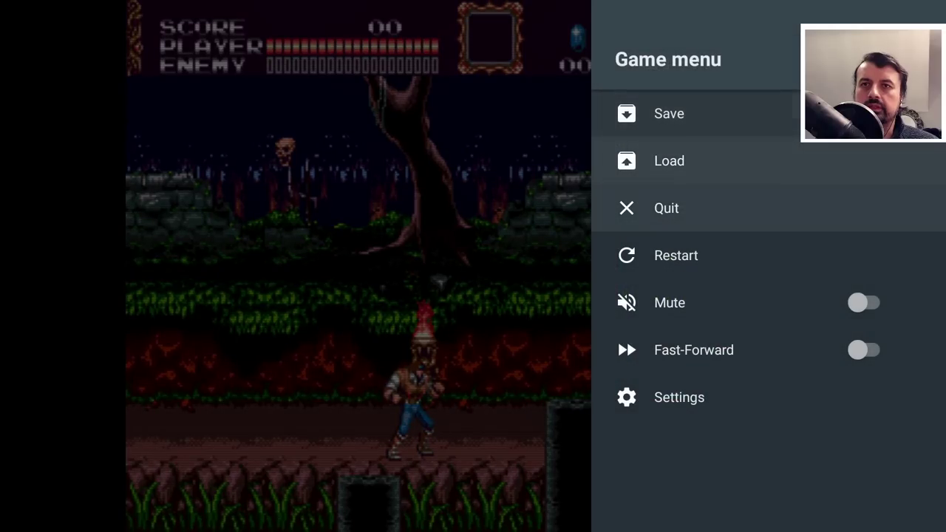
key(Return)
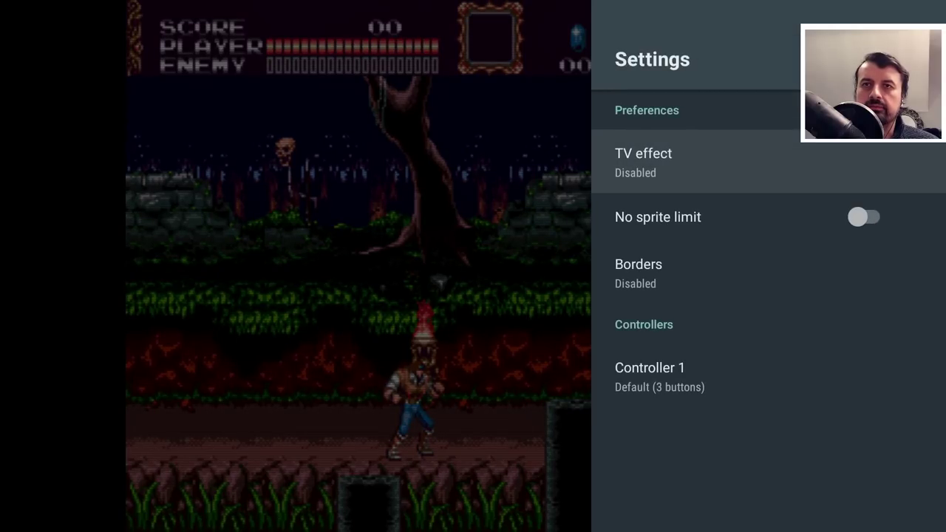
key(Return)
key(Down)
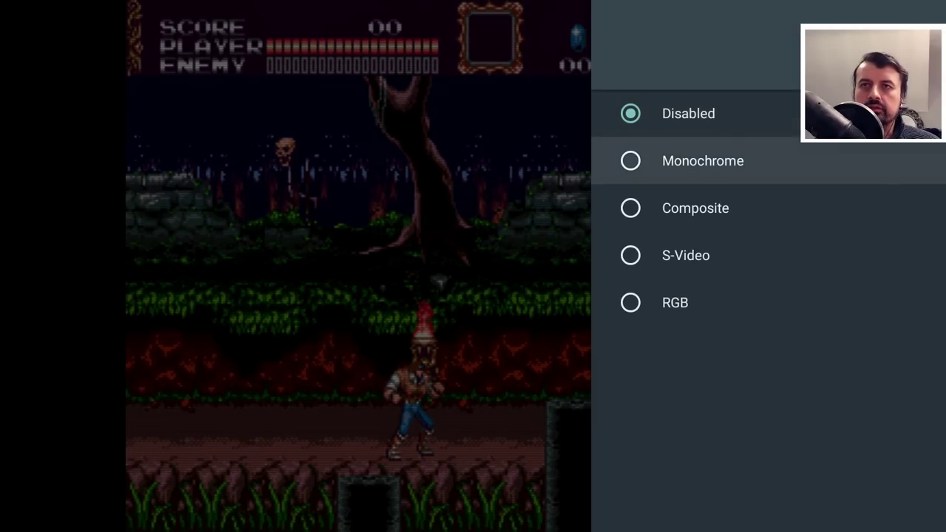
key(Up)
key(Down)
key(Down)
key(Return)
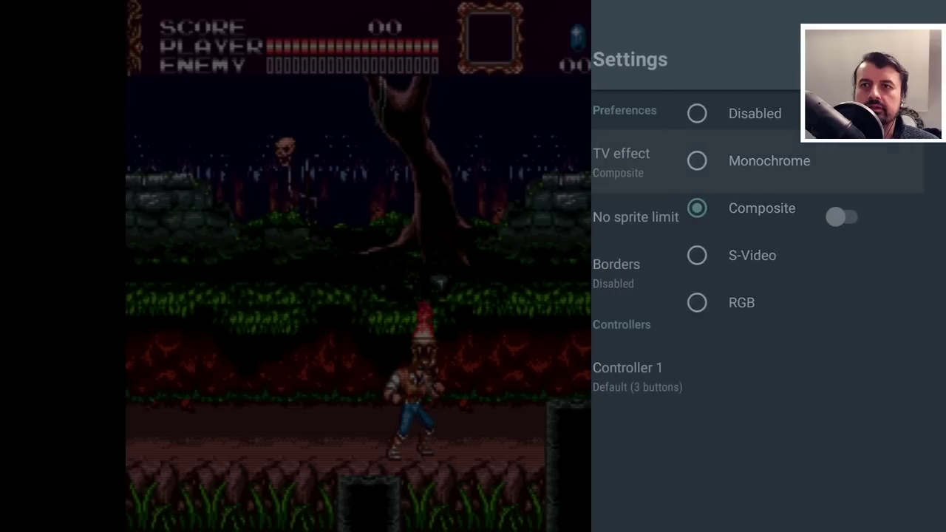
key(Escape)
key(Escape)
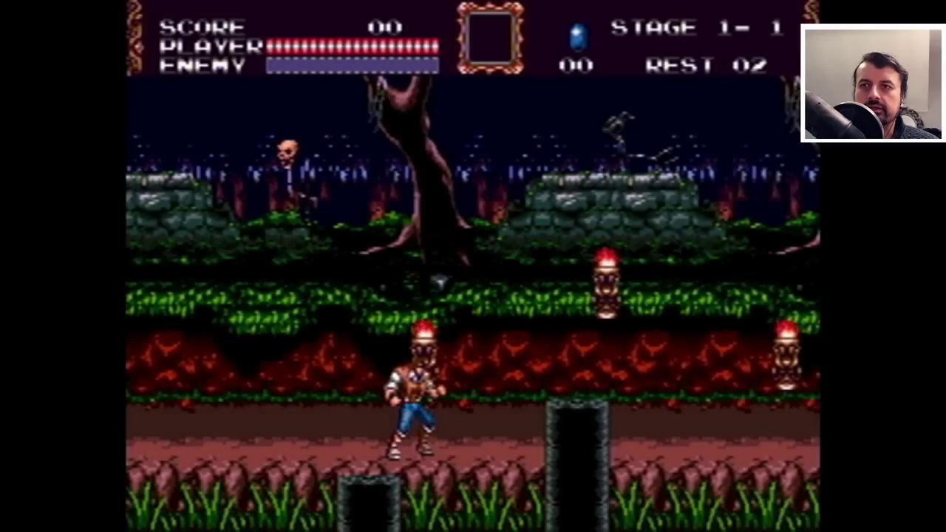
Step: Play Castlevania stage 1-1 with the Composite effect, moving toward the first staircase while jumping and attacking
key(Left)
key(Right)
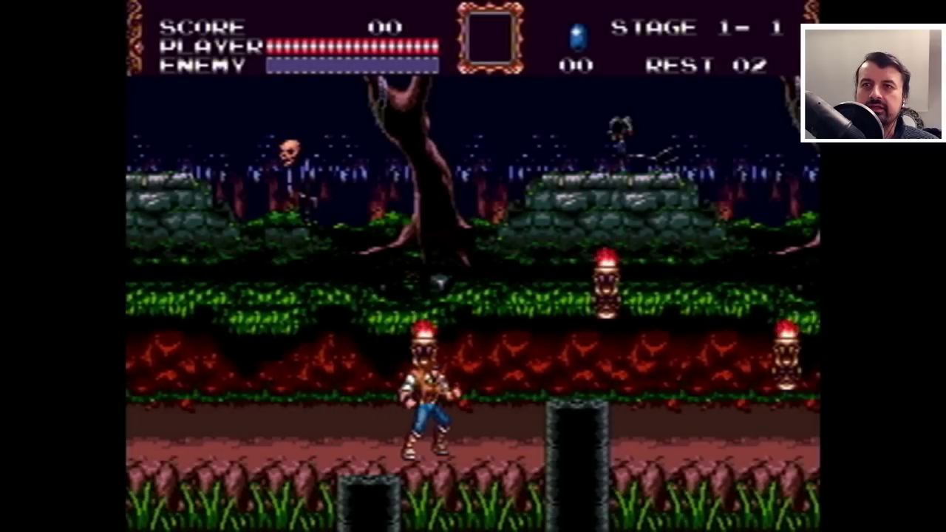
key(Right)
key(x)
key(z)
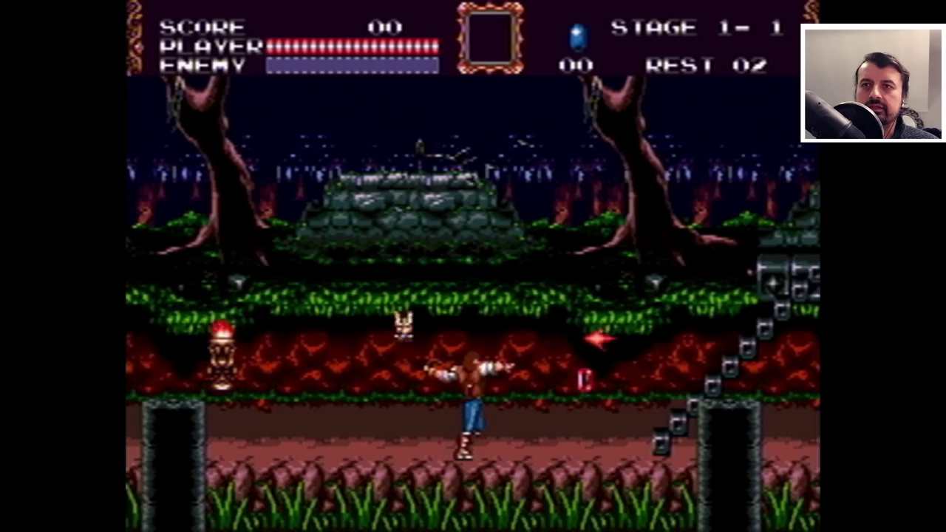
key(Right)
key(z)
key(Right)
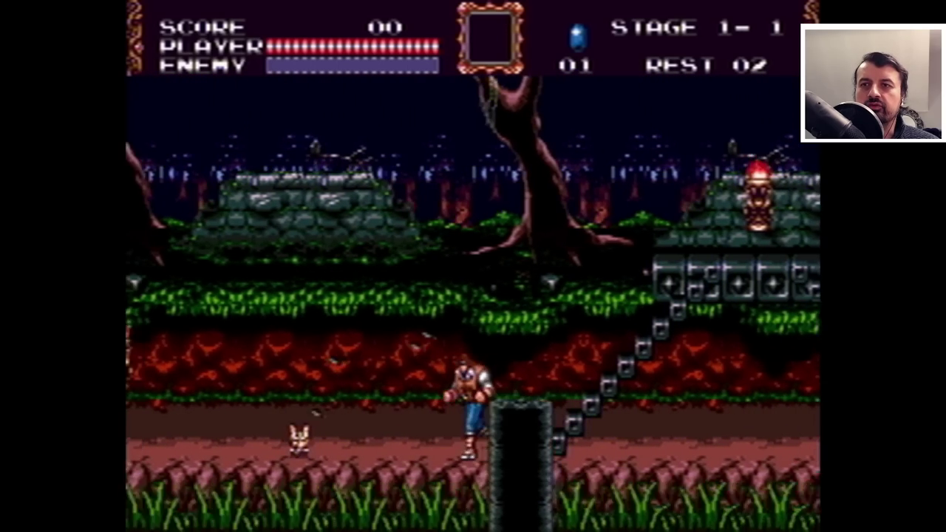
key(Left)
key(z)
Step: Change the TV effect to RGB in the game's settings and resume play
key(Escape)
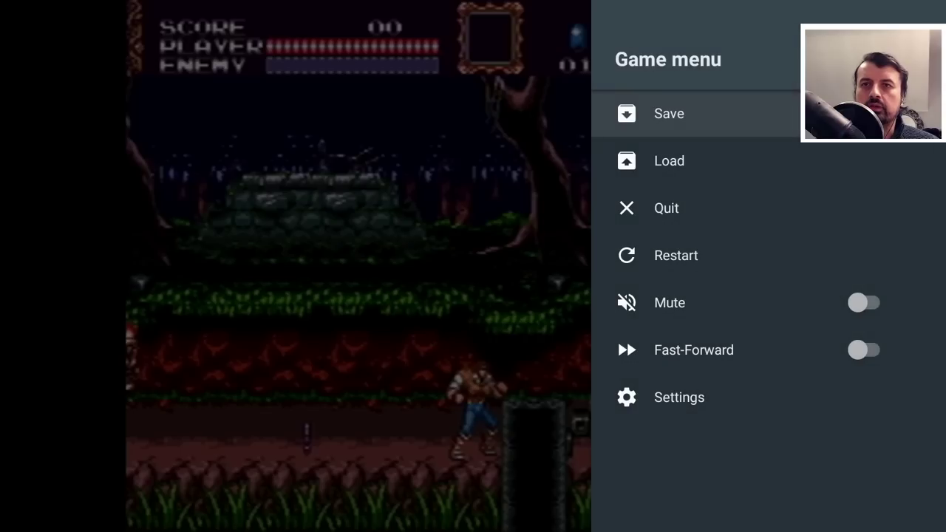
key(Down)
key(Down)
key(Down)
key(Down)
key(Down)
key(Down)
key(Return)
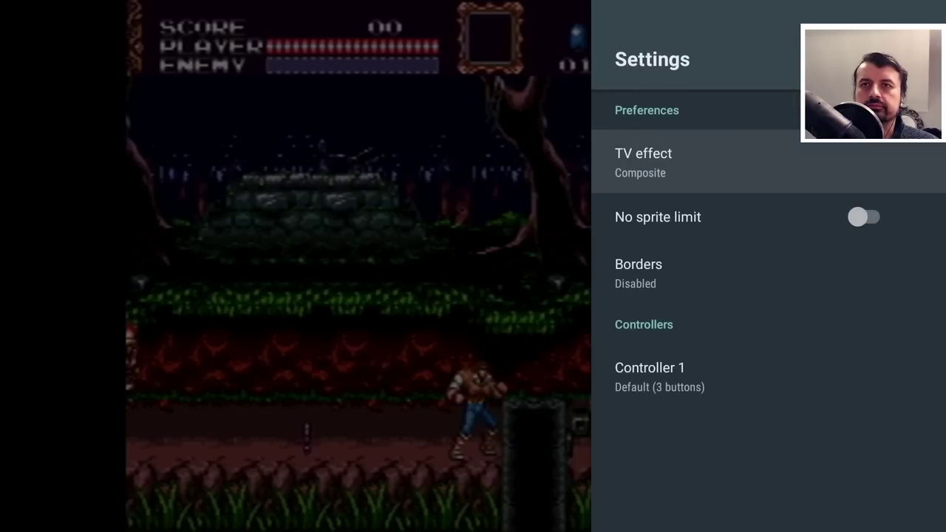
key(Return)
key(Down)
key(Down)
key(Down)
key(Return)
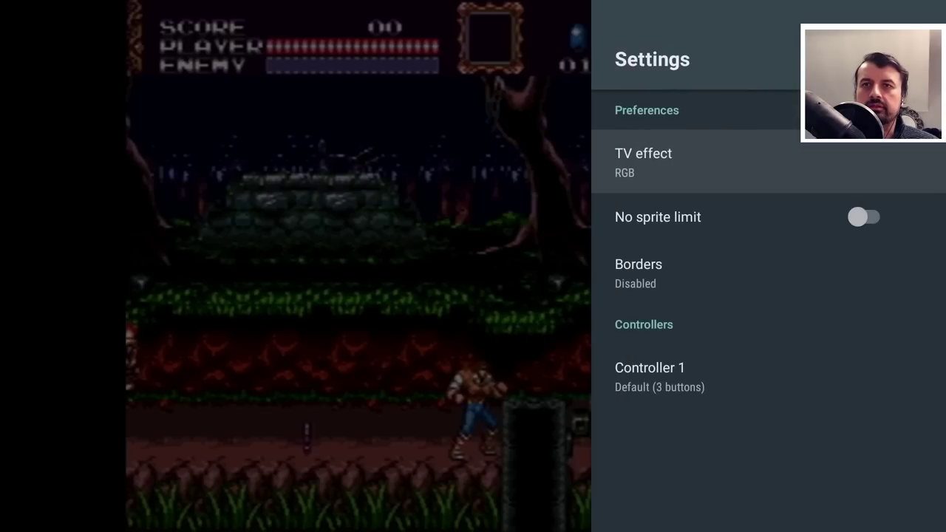
key(Escape)
Step: Move the Castlevania character past the stone pillar and up the stairs onto the stone platform
key(Right)
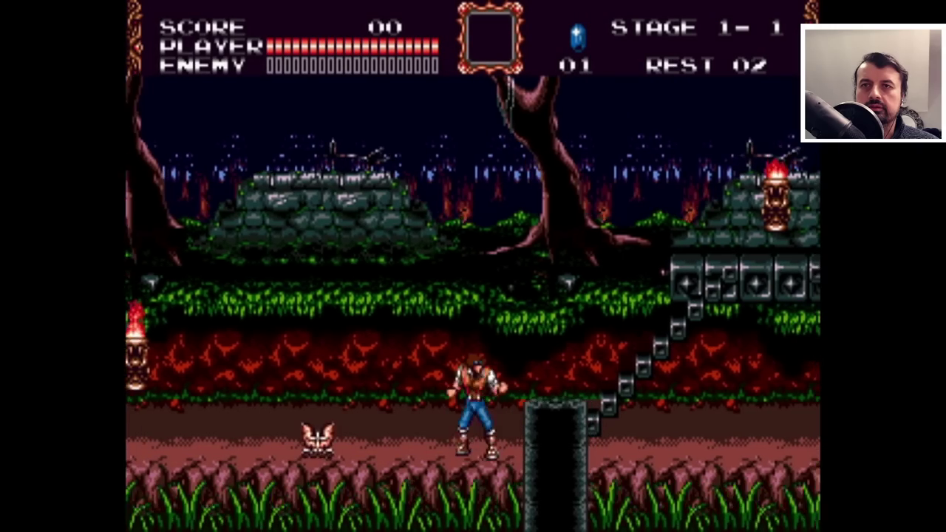
key(Up)
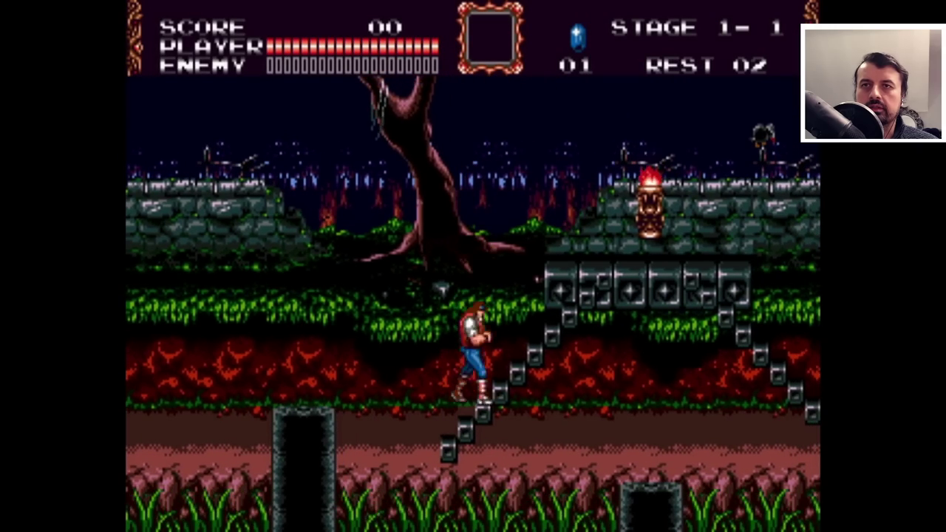
key(Right)
key(x)
key(Right)
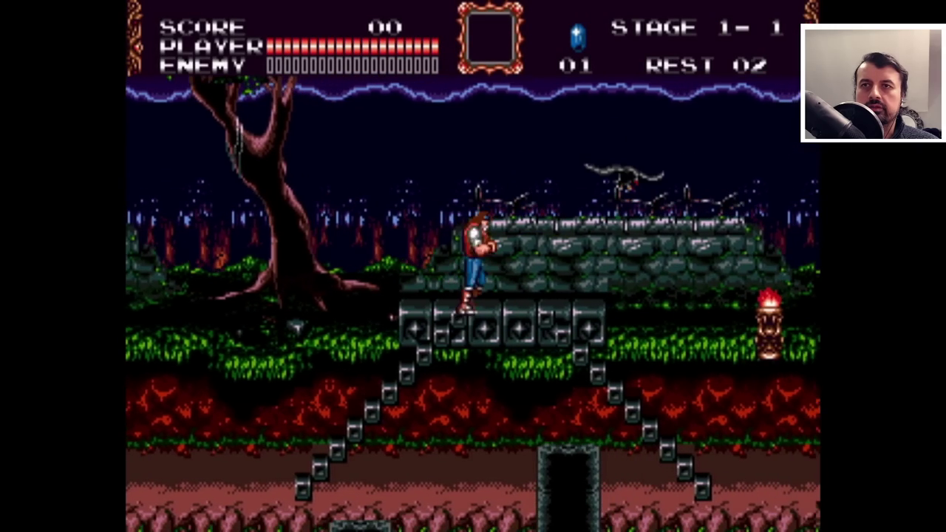
Step: Play on through Castlevania stage 1-1, descending the stone stairs and whipping the torches, until reaching stage 1-2
key(z)
key(Right)
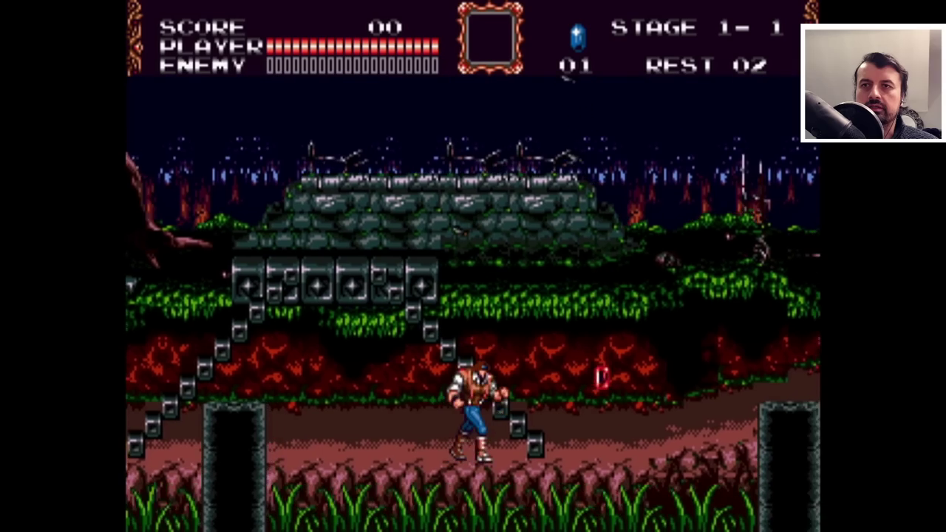
key(z)
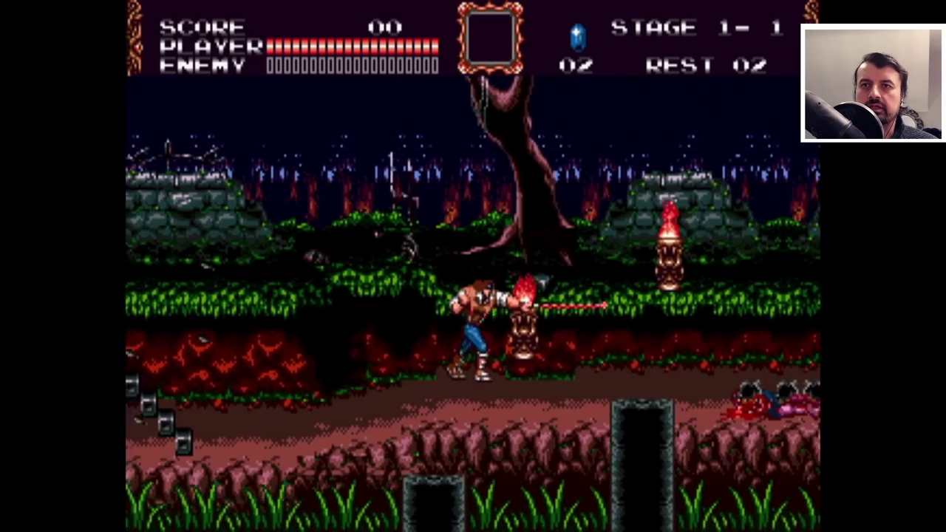
key(Right)
key(z)
key(x)
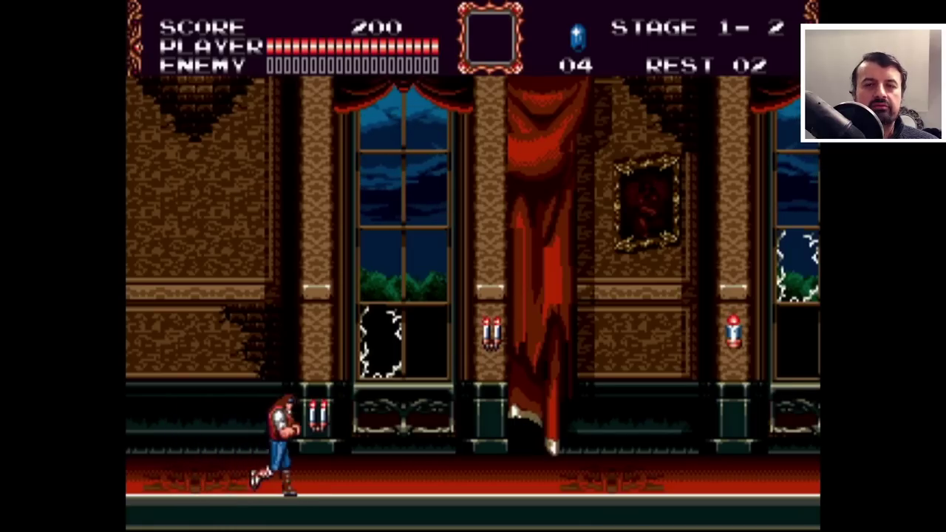
Step: Play Castlevania stage 1-2 along the hall, jumping and whipping the zombies while advancing toward the staircase
key(x)
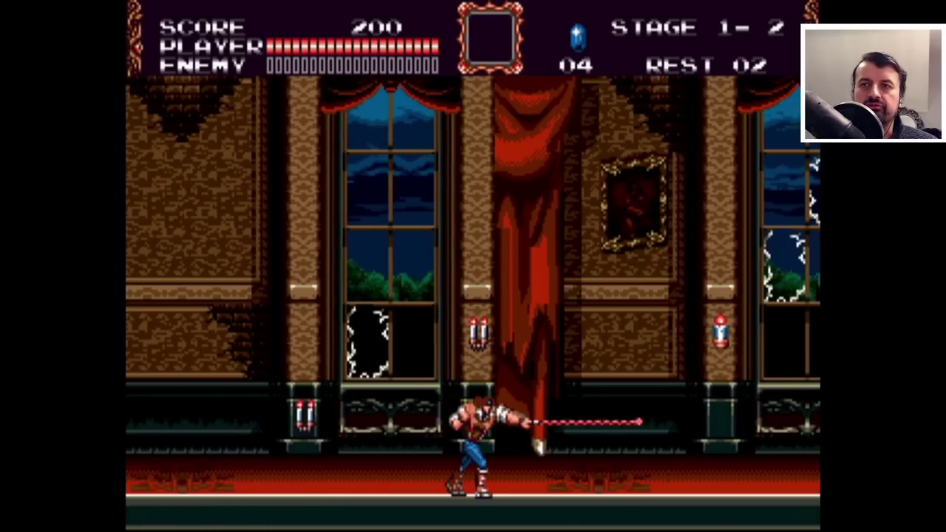
key(Left)
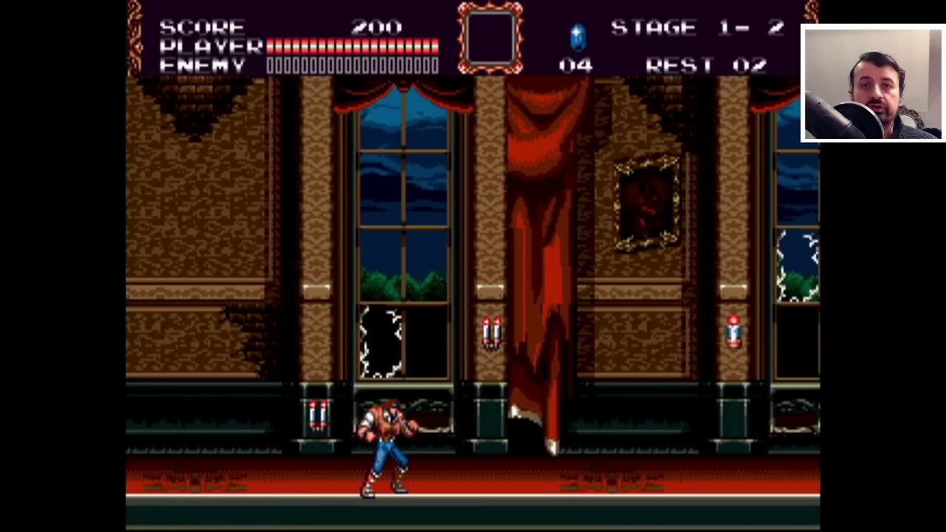
key(Right)
key(z)
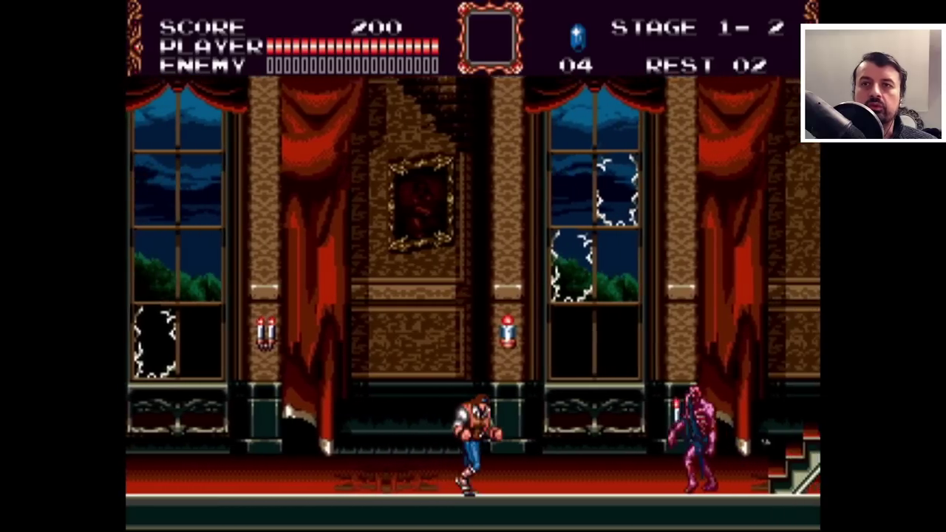
key(z)
key(x)
key(Right)
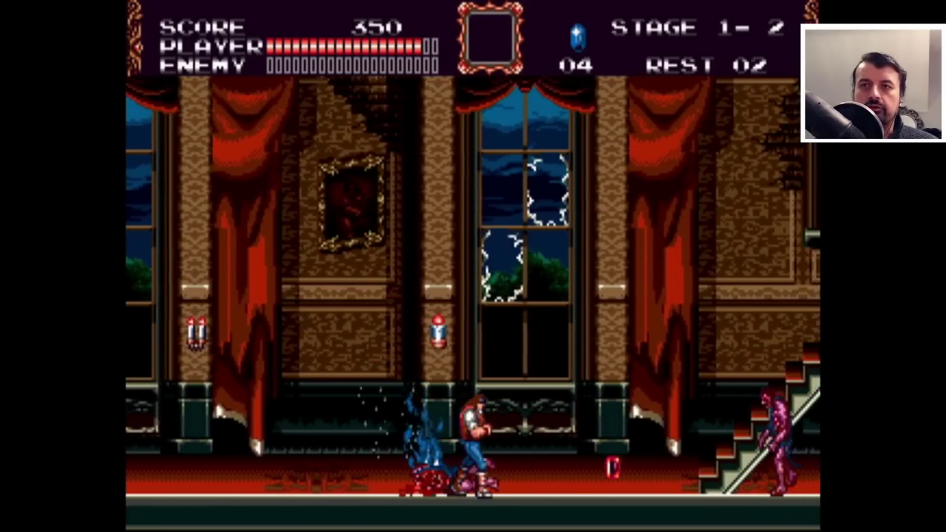
key(z)
key(x)
key(Right)
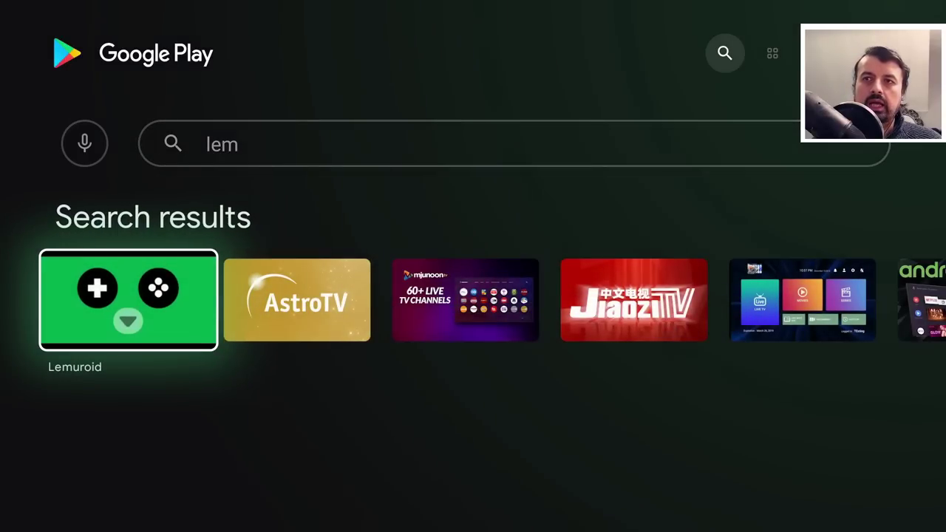
Step: Open Lemuroid's page from the Google Play search results and start installing the app
key(Right)
key(Left)
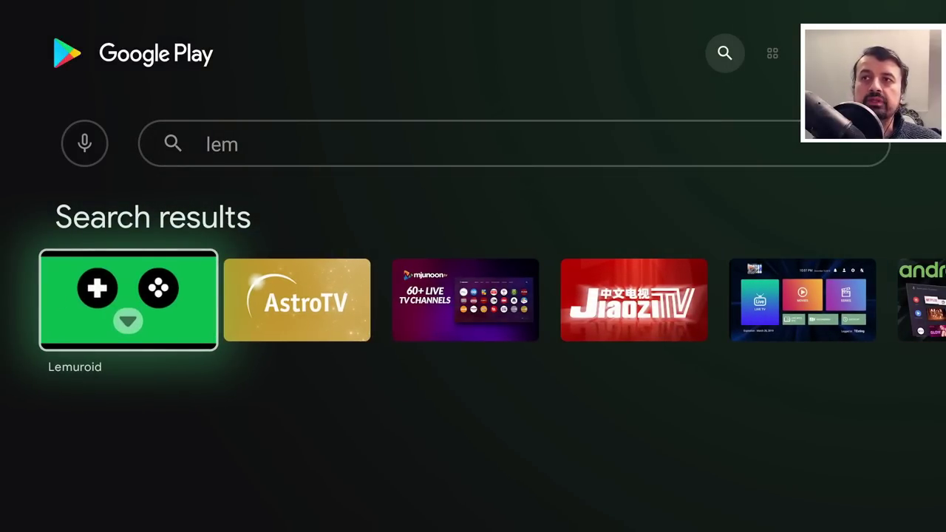
key(Return)
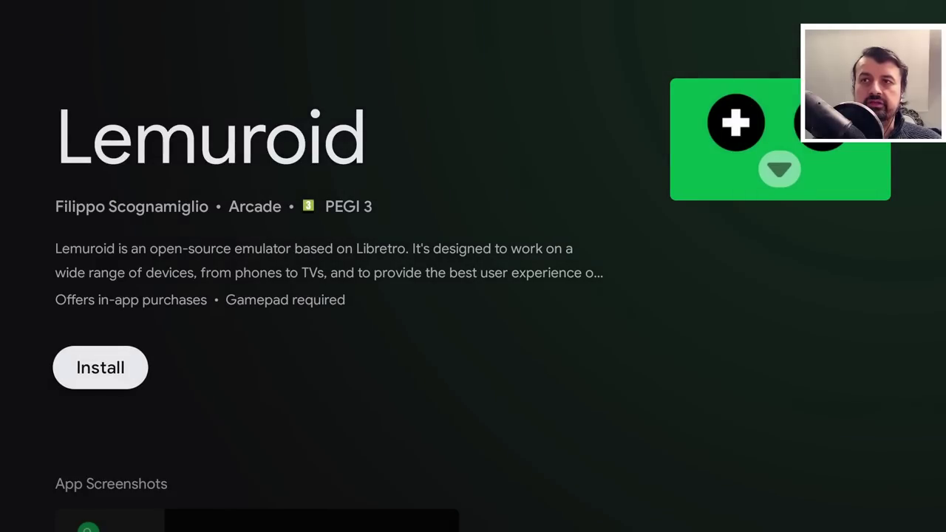
key(Return)
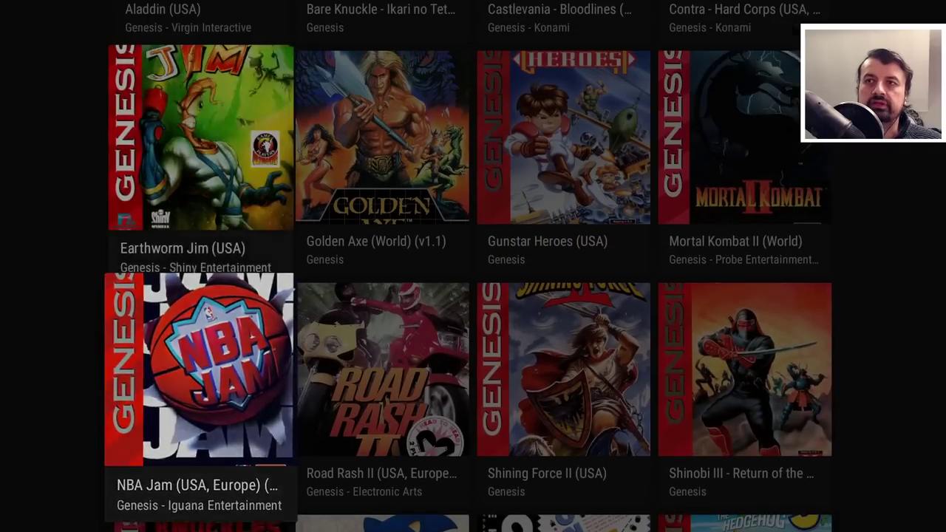
Step: Leave the Sega Genesis library, open the Nintendo 64 library and browse to Mario Kart 64
key(Up)
key(Escape)
key(Right)
key(Right)
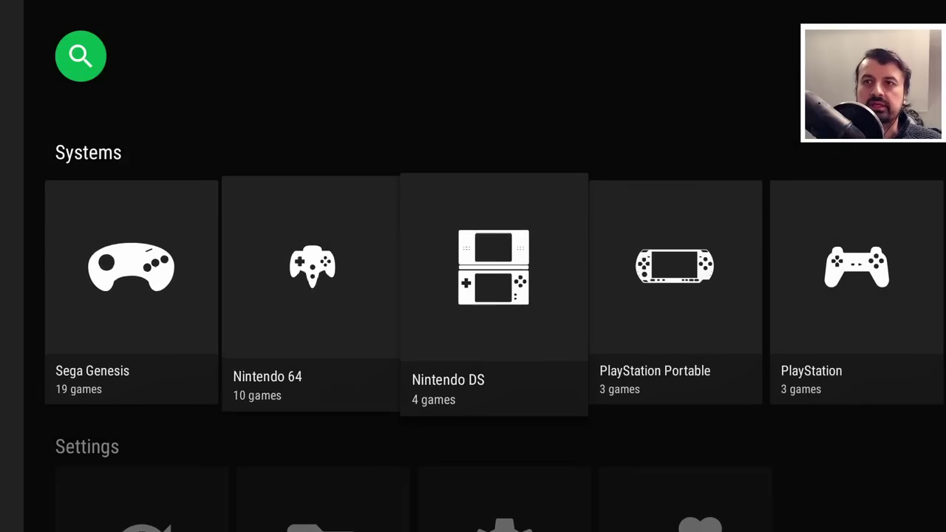
key(Left)
key(Return)
key(Right)
key(Down)
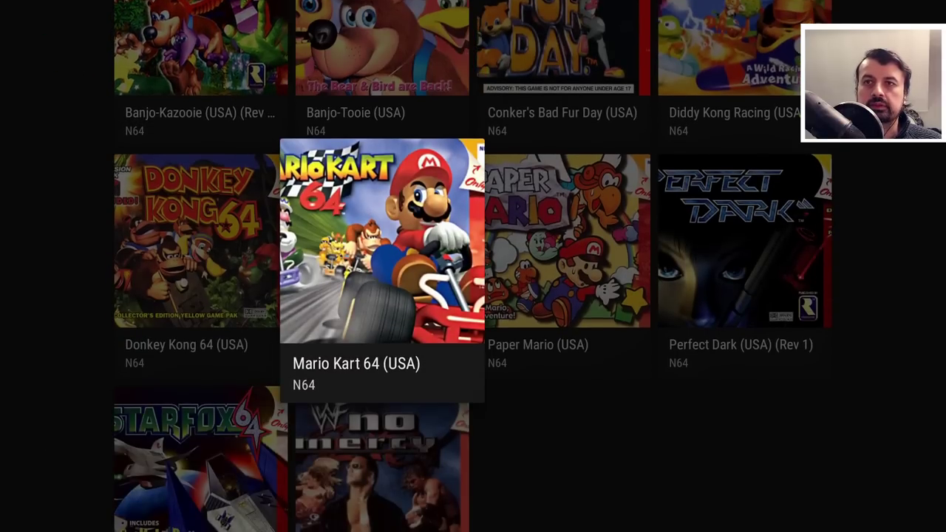
Step: Return to the systems list, browse past Super Nintendo and open the library of a system beyond it
key(Escape)
key(Right)
key(Right)
key(Right)
key(Right)
key(Right)
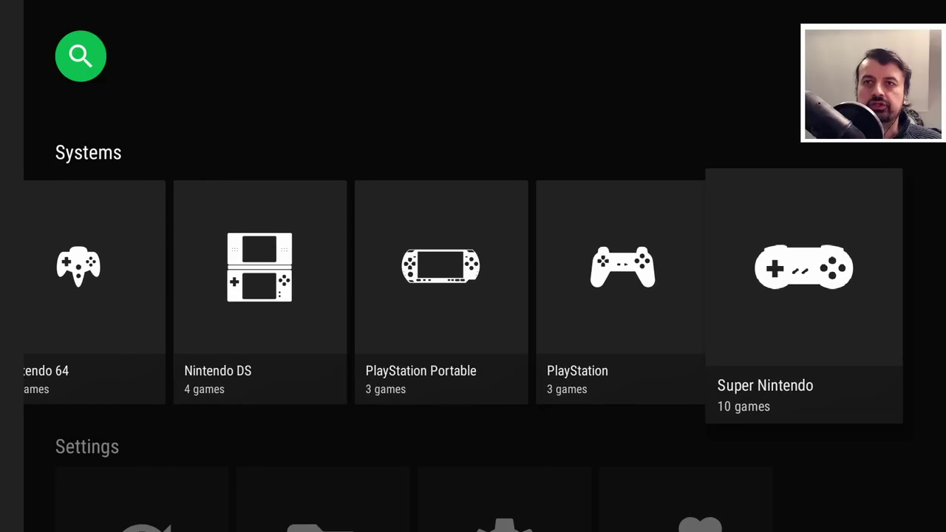
key(Right)
key(Return)
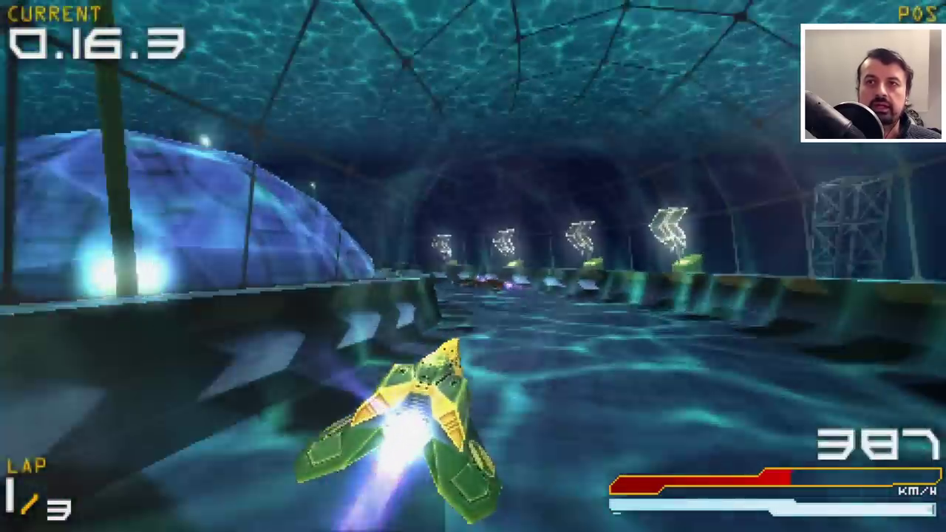
Step: Open the resolution choices in the running racing game's settings and look through the options around 2400x1360
key(Escape)
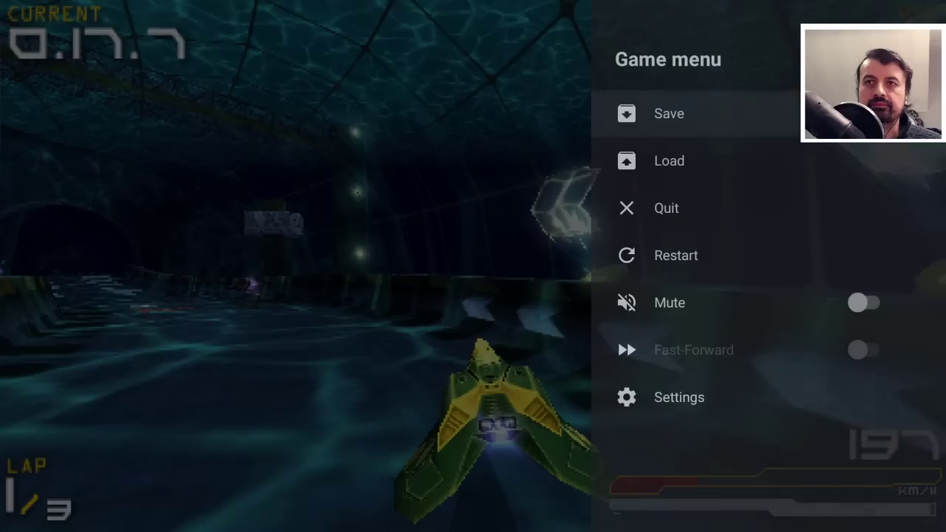
key(Down)
key(Down)
key(Down)
key(Down)
key(Down)
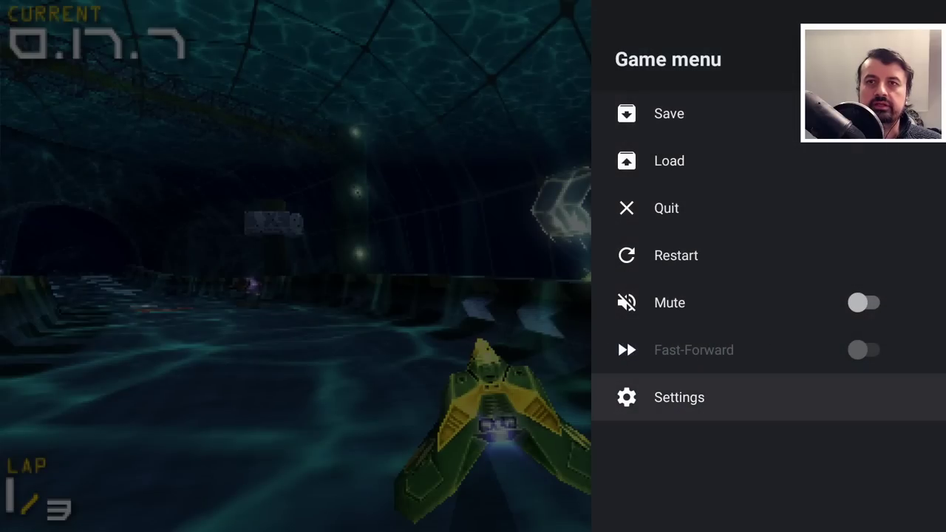
key(Return)
key(Down)
key(Return)
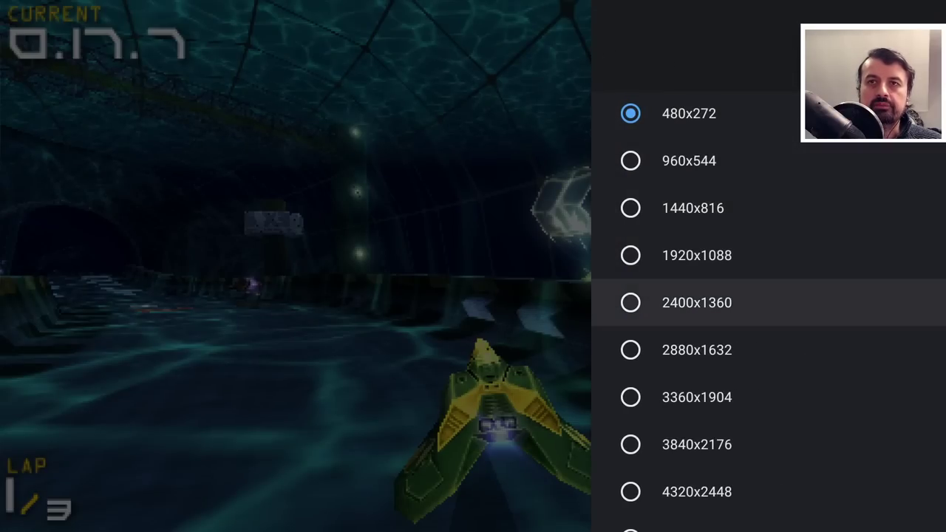
key(Down)
key(Down)
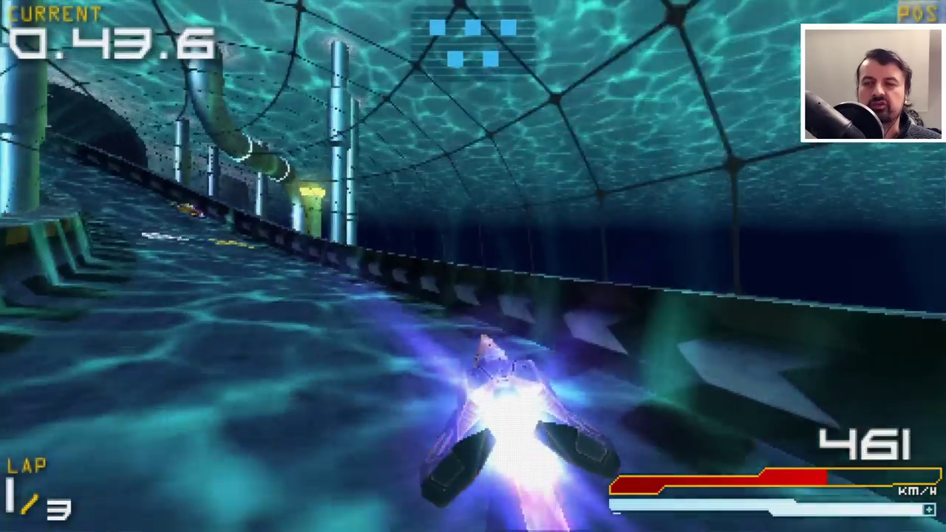
Step: Pause the race, look through the game menu's options and close the menu
key(Escape)
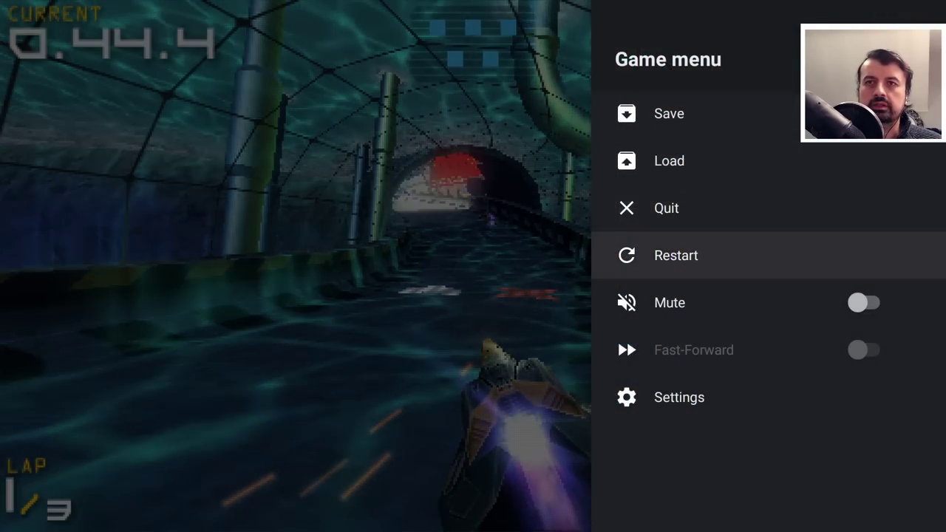
key(Down)
key(Down)
key(Up)
key(Up)
key(Up)
key(Escape)
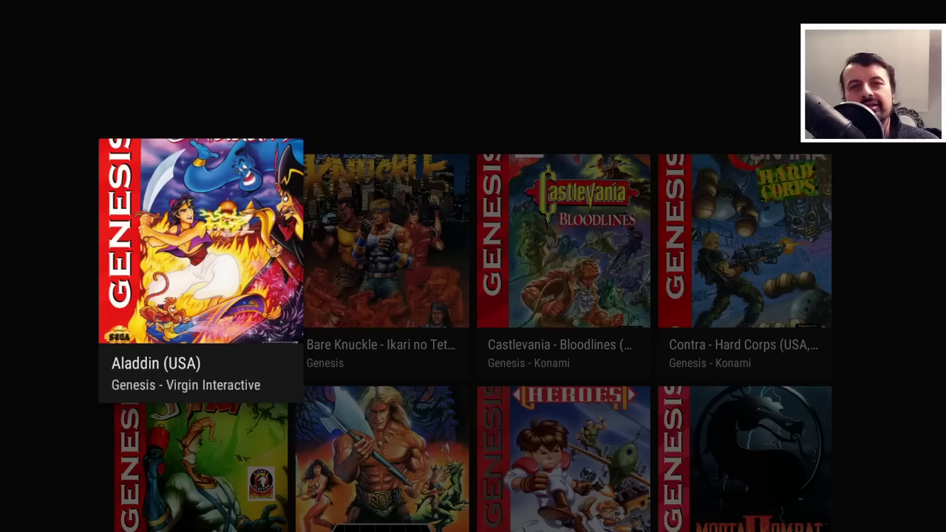
Step: Browse the Sega Genesis library from Aladdin down to Super Street Fighter II and back up to Sonic The Hedgehog
key(Right)
key(Right)
key(Down)
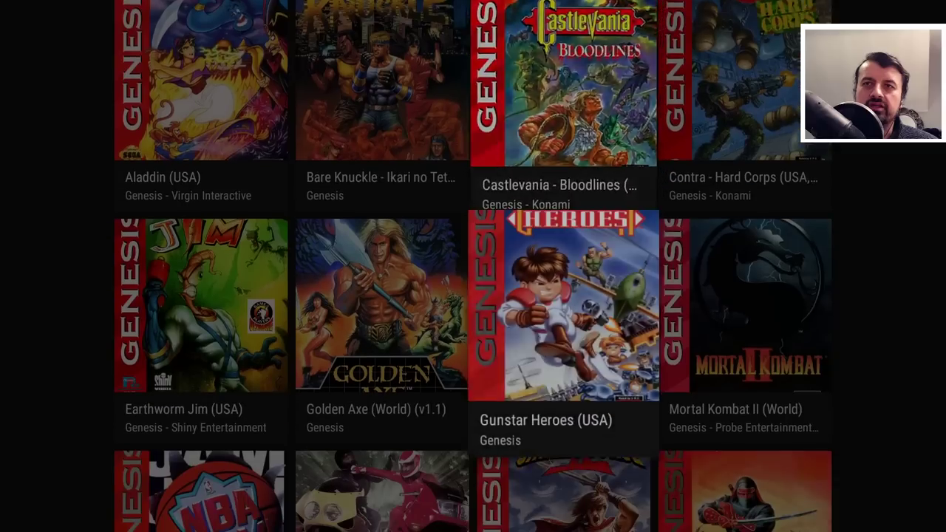
key(Left)
key(Left)
key(Down)
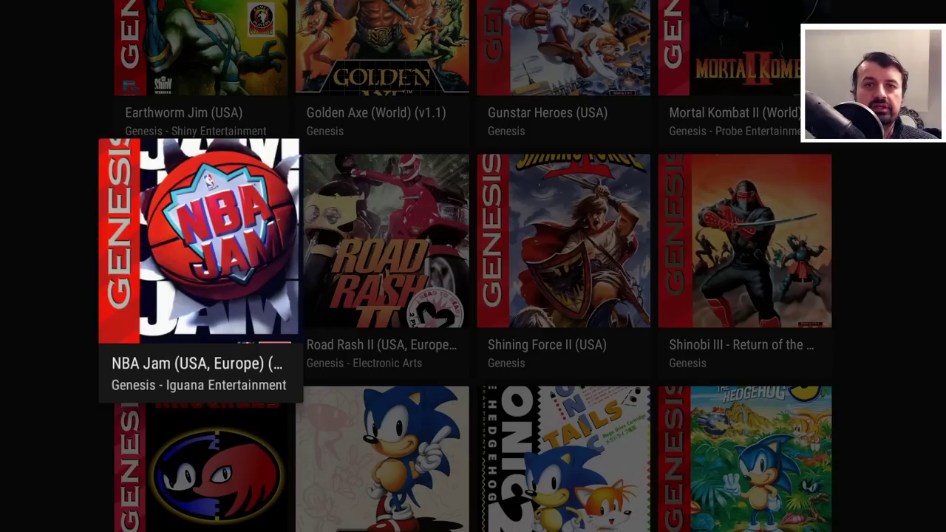
click(383, 244)
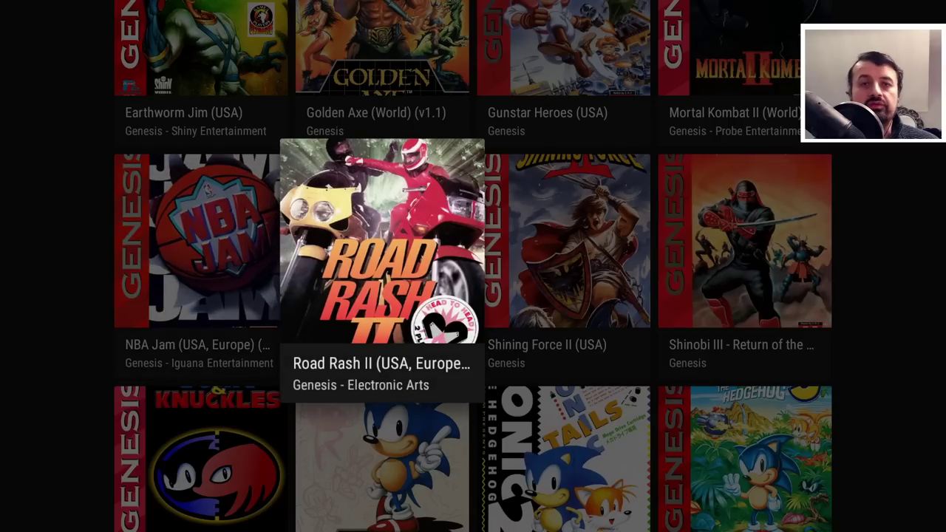
click(567, 240)
click(567, 458)
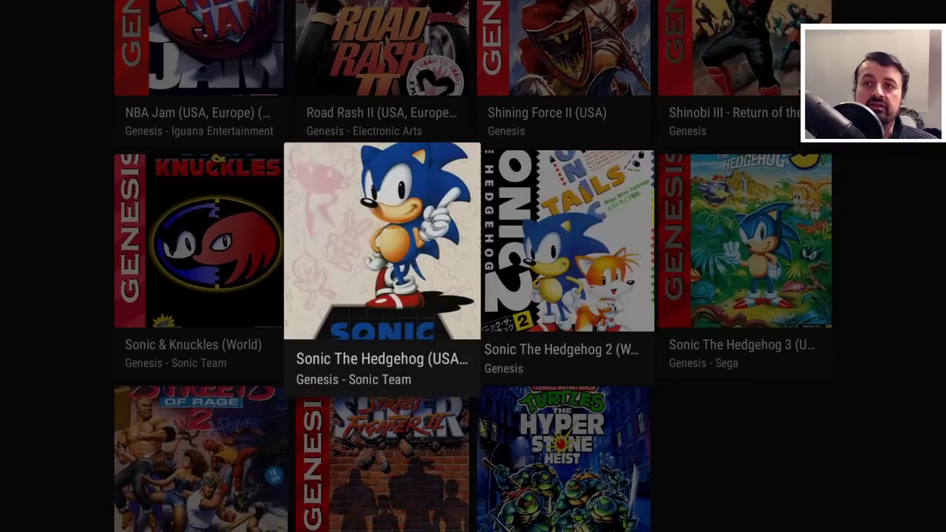
key(Left)
key(Down)
key(Right)
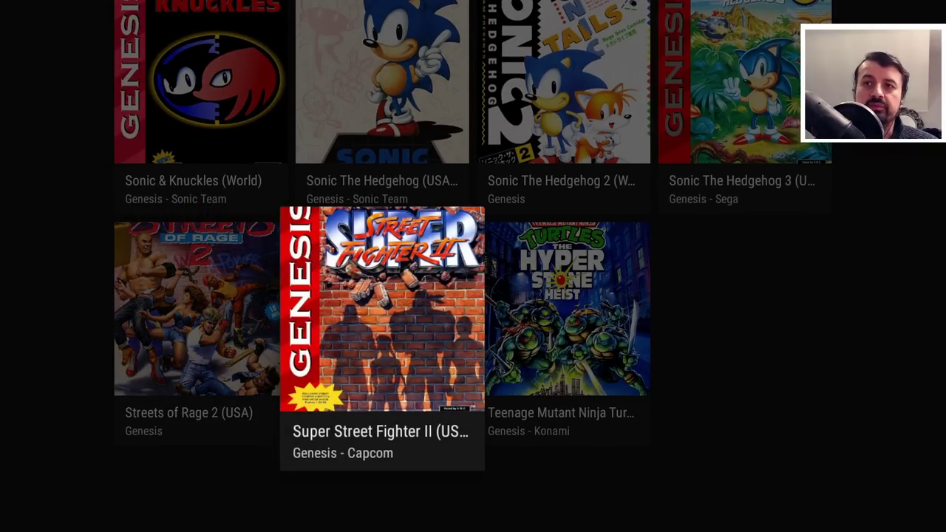
key(Up)
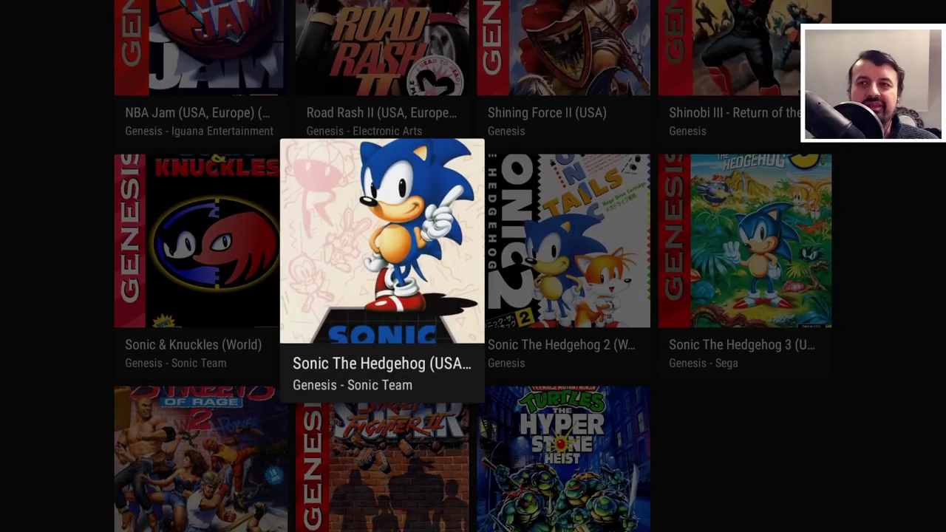